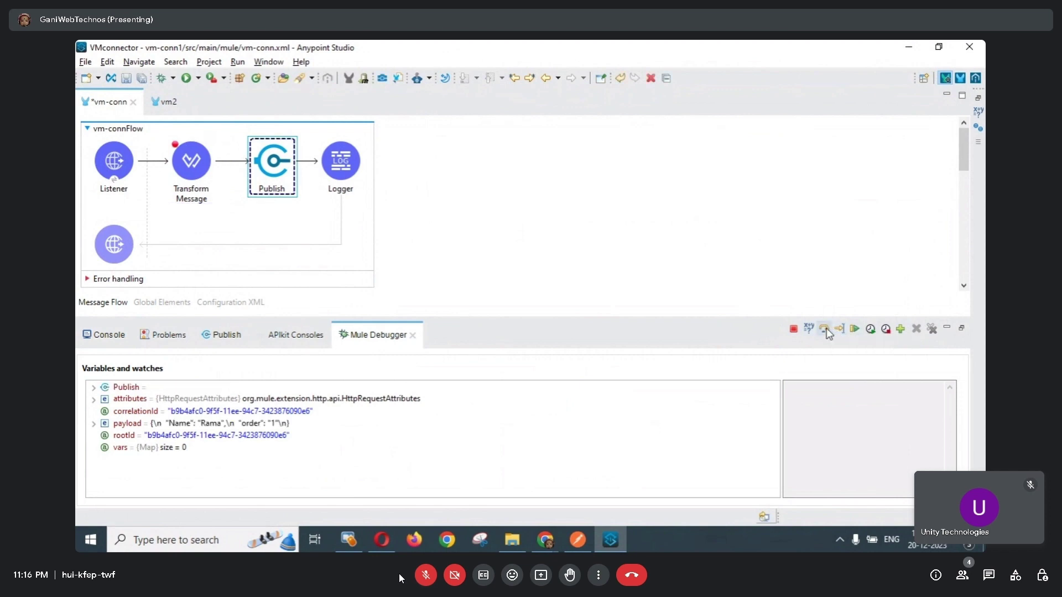
# Step the debugger past the Publish component, and review the publish request's response in Postman.
pyautogui.click(825, 329)
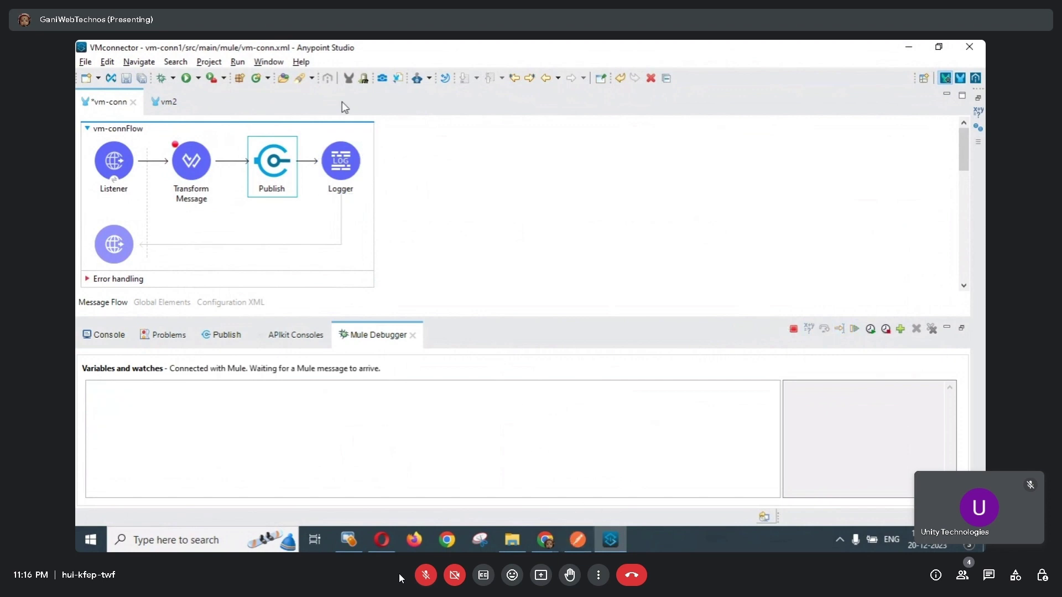
pyautogui.click(342, 154)
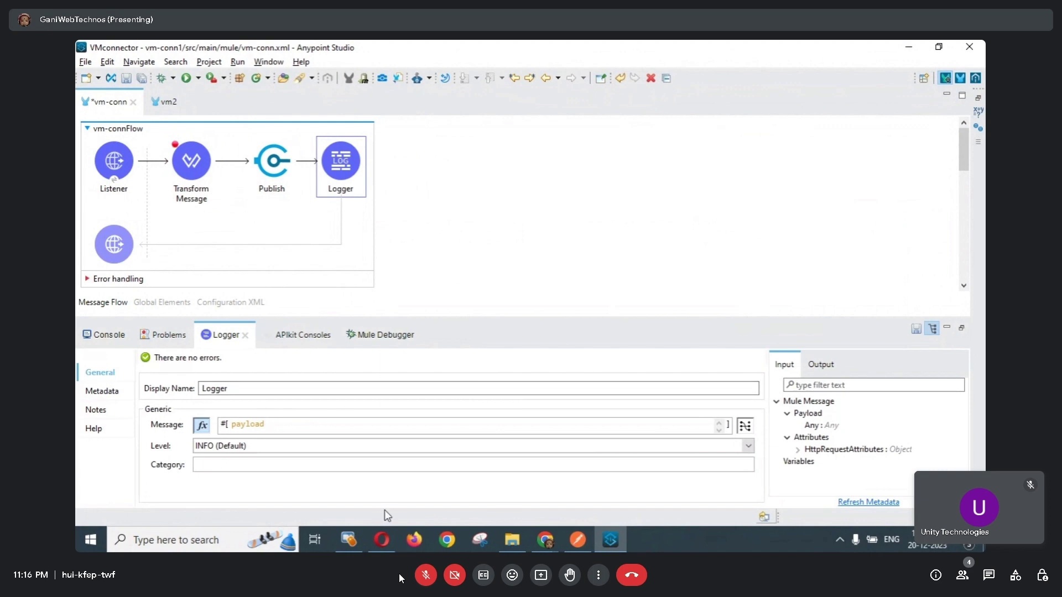
pyautogui.click(577, 539)
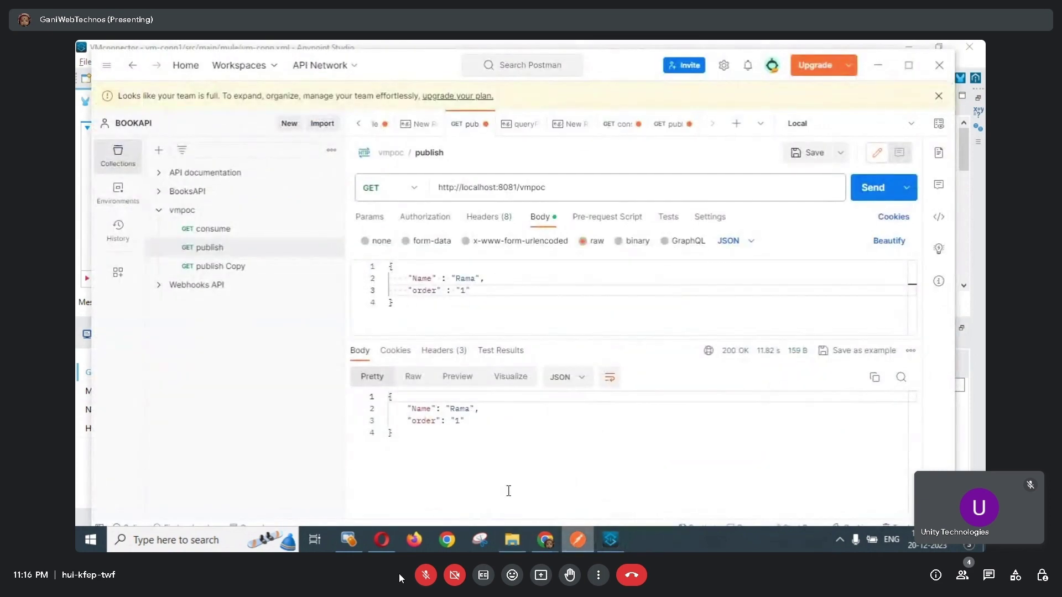
pyautogui.moveTo(411, 436); pyautogui.dragTo(388, 396)
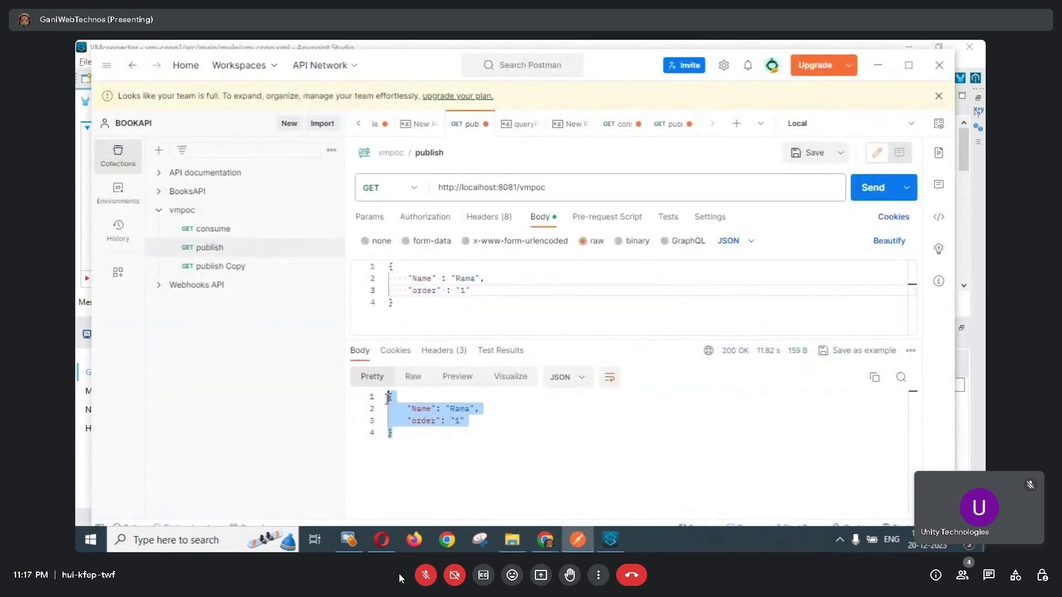
# Set the order value in the publish request body to "2", send it, and resume the flow in the Mule debugger.
pyautogui.click(466, 290)
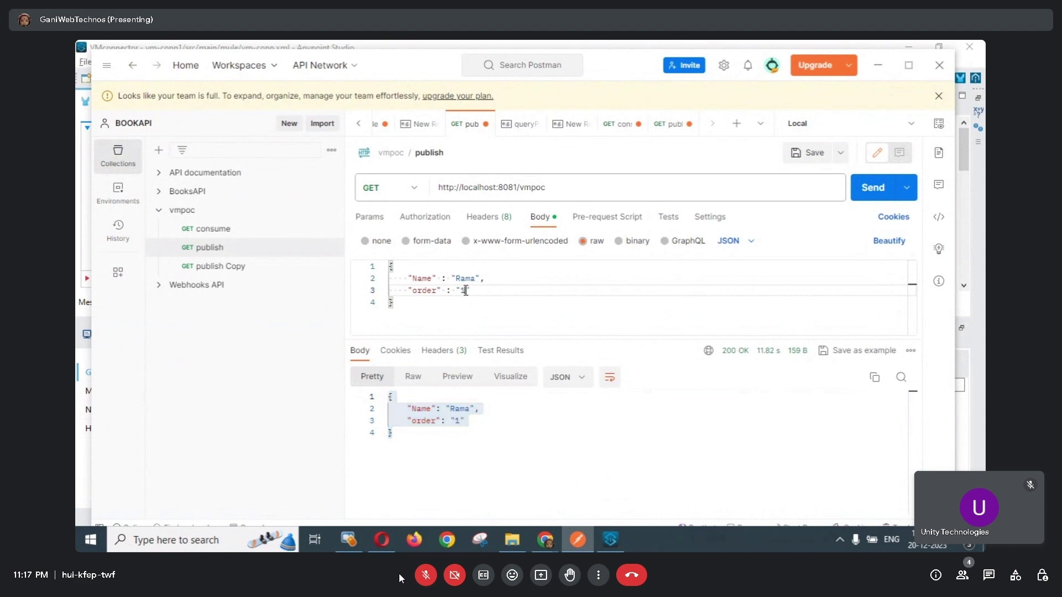
pyautogui.click(882, 192)
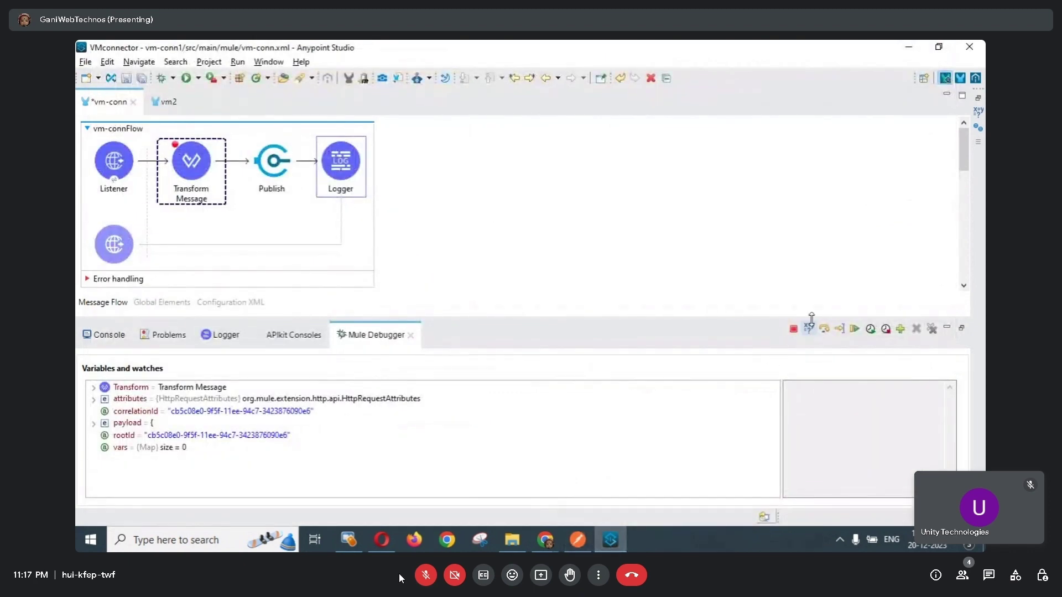
pyautogui.click(854, 329)
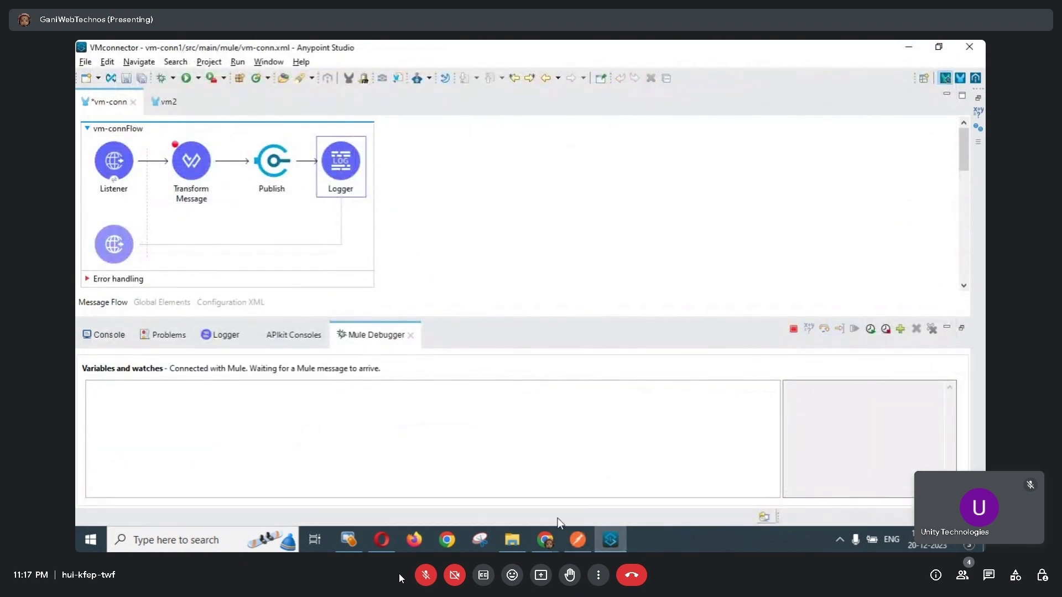
# Publish another message from Postman with order "3", resume it in Anypoint Studio's debugger, and return to its response.
pyautogui.click(577, 539)
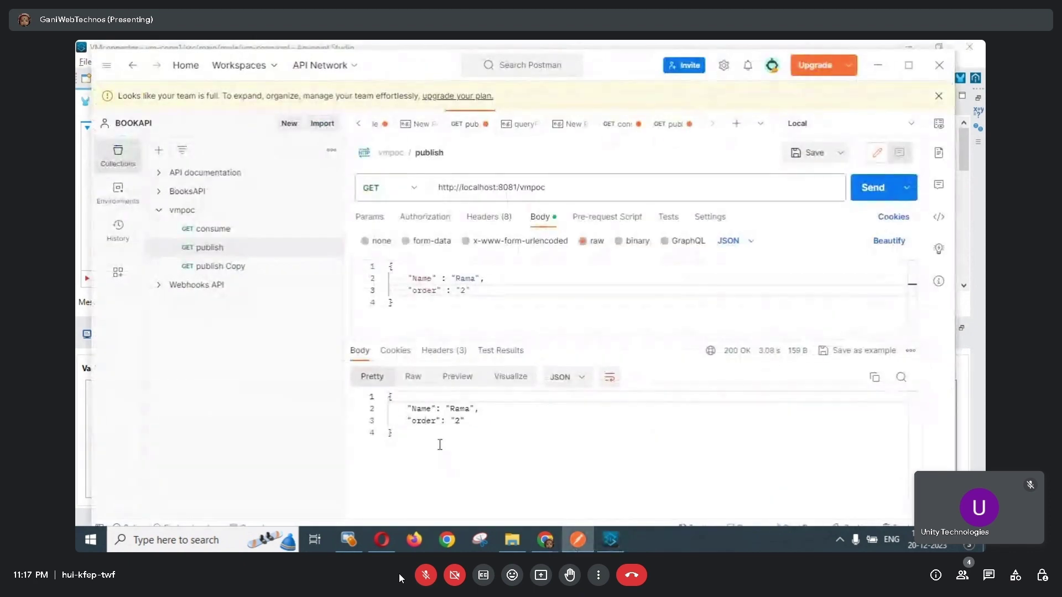
pyautogui.click(467, 294)
pyautogui.click(860, 188)
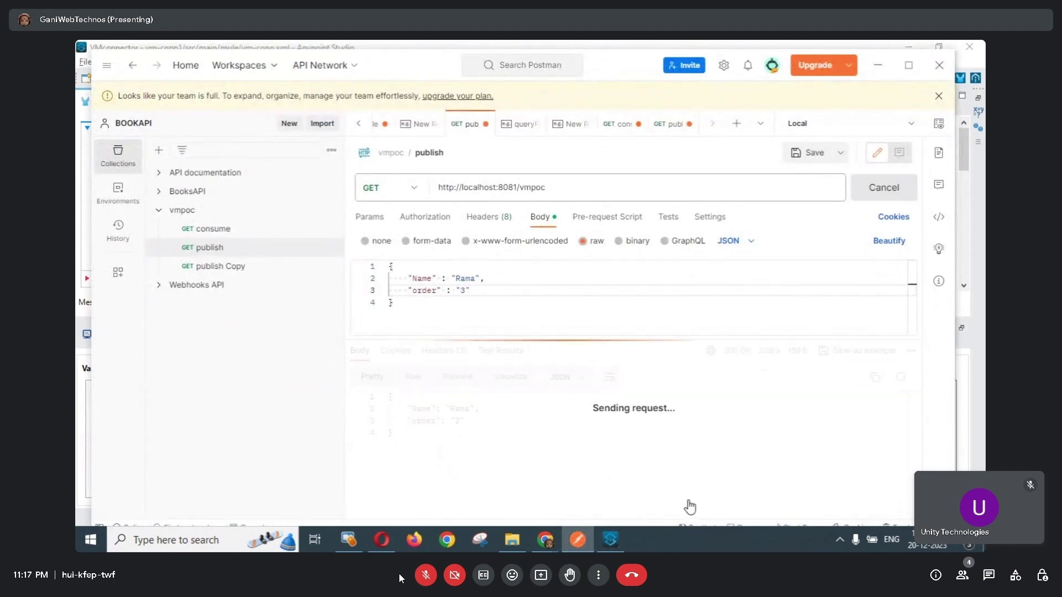
pyautogui.click(609, 541)
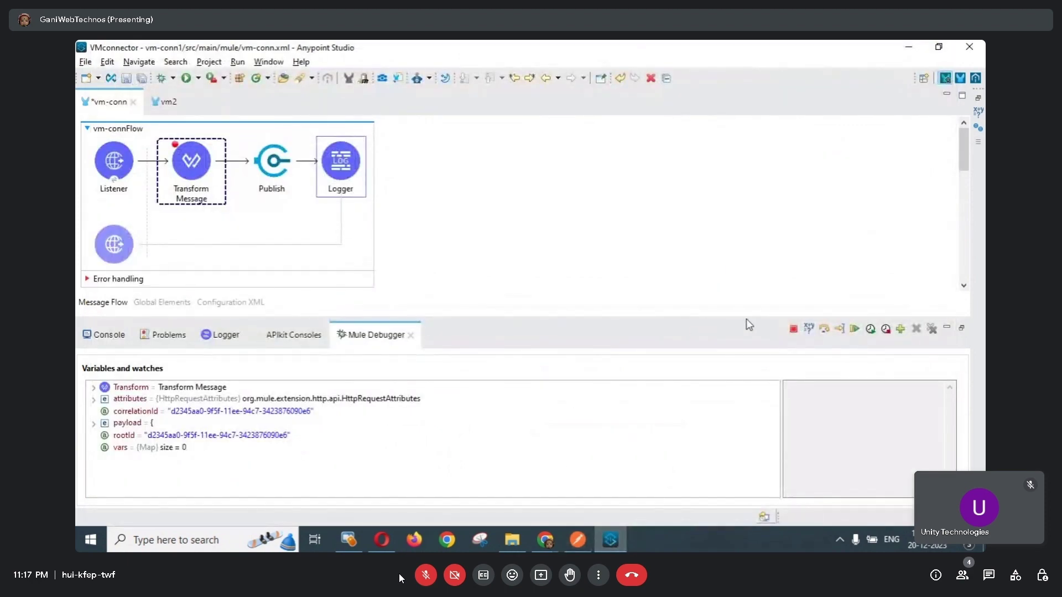
pyautogui.click(853, 328)
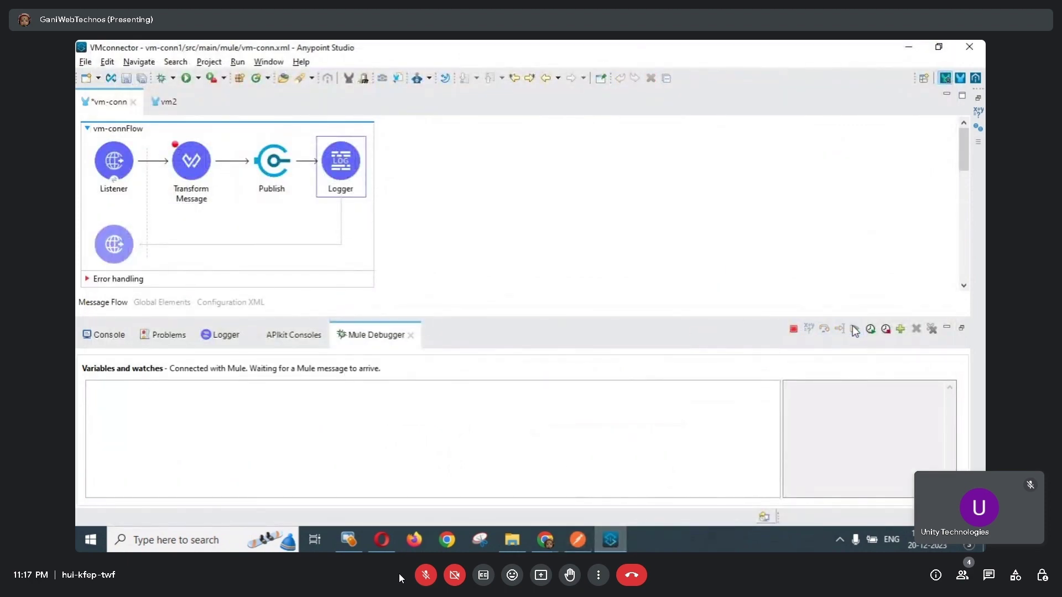
pyautogui.click(578, 544)
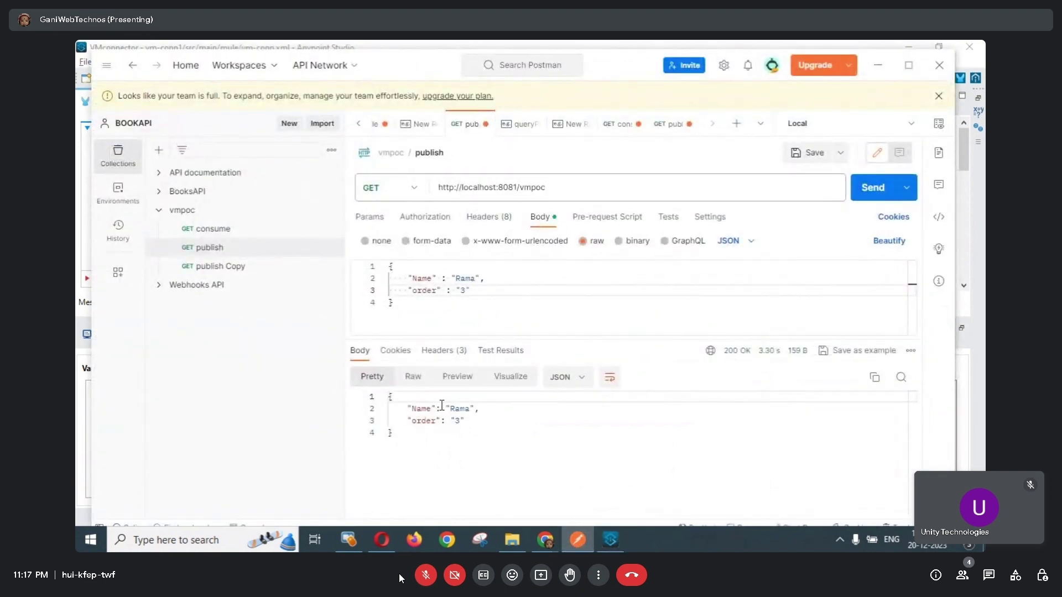
# Switch to Anypoint Studio and examine the queue name and timeout settings of the Consume component in vm-connFlow1.
pyautogui.click(612, 540)
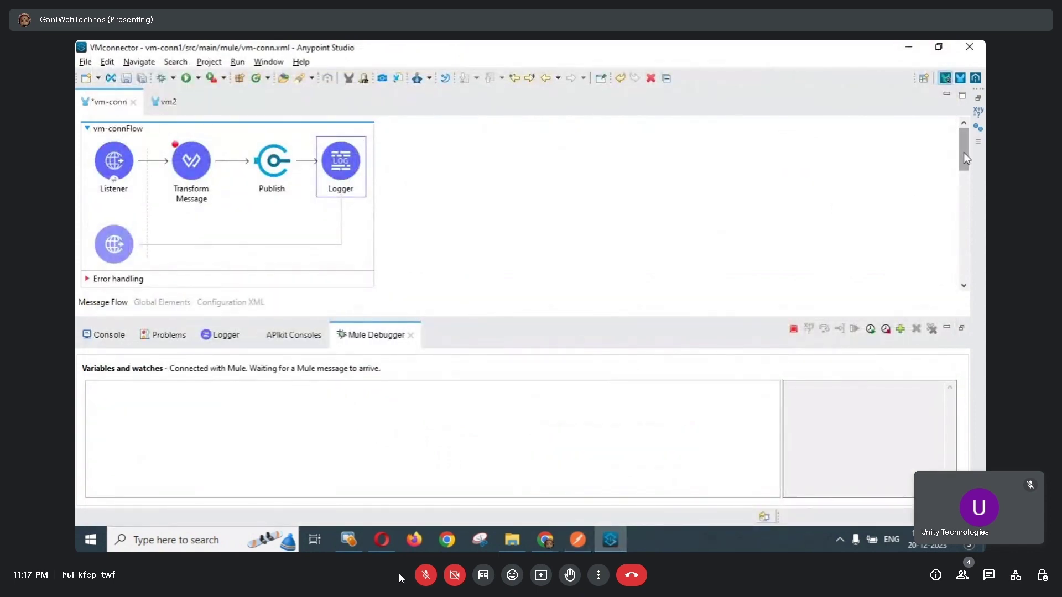
pyautogui.moveTo(964, 153); pyautogui.dragTo(963, 187)
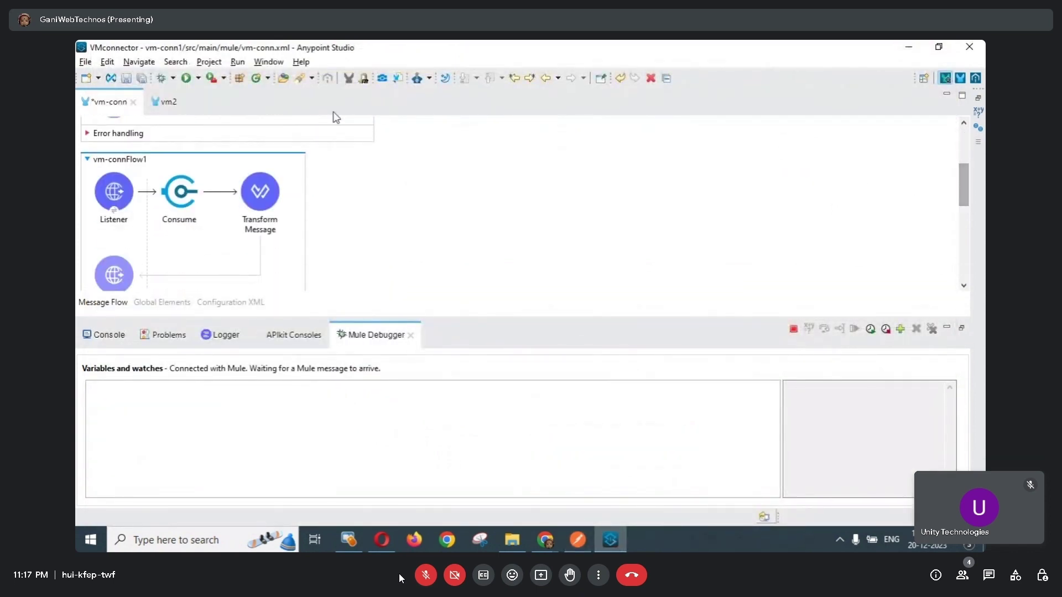
pyautogui.click(176, 198)
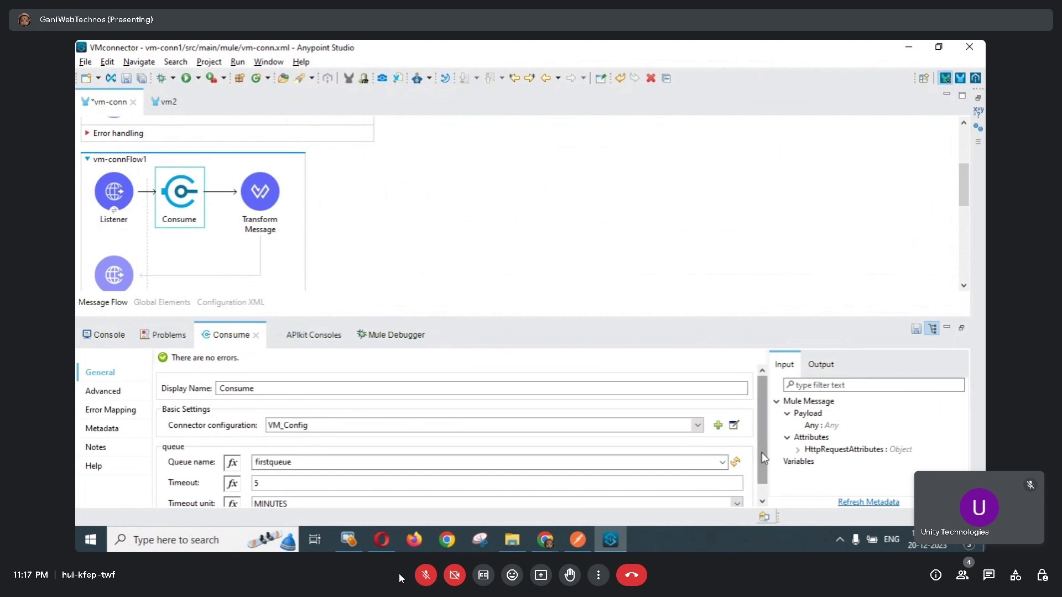
pyautogui.moveTo(761, 453); pyautogui.dragTo(759, 466)
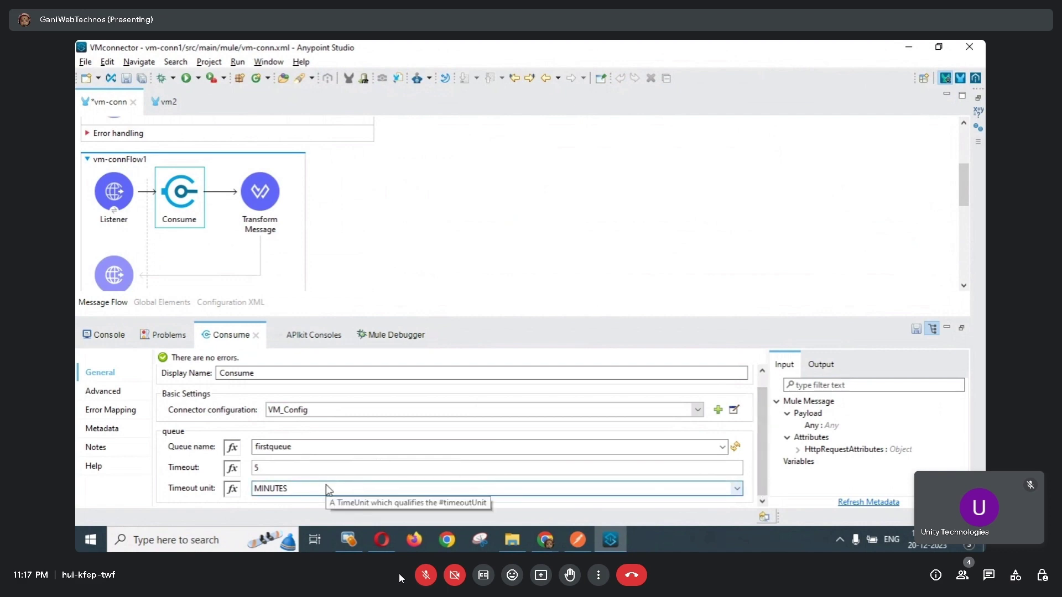
pyautogui.click(575, 542)
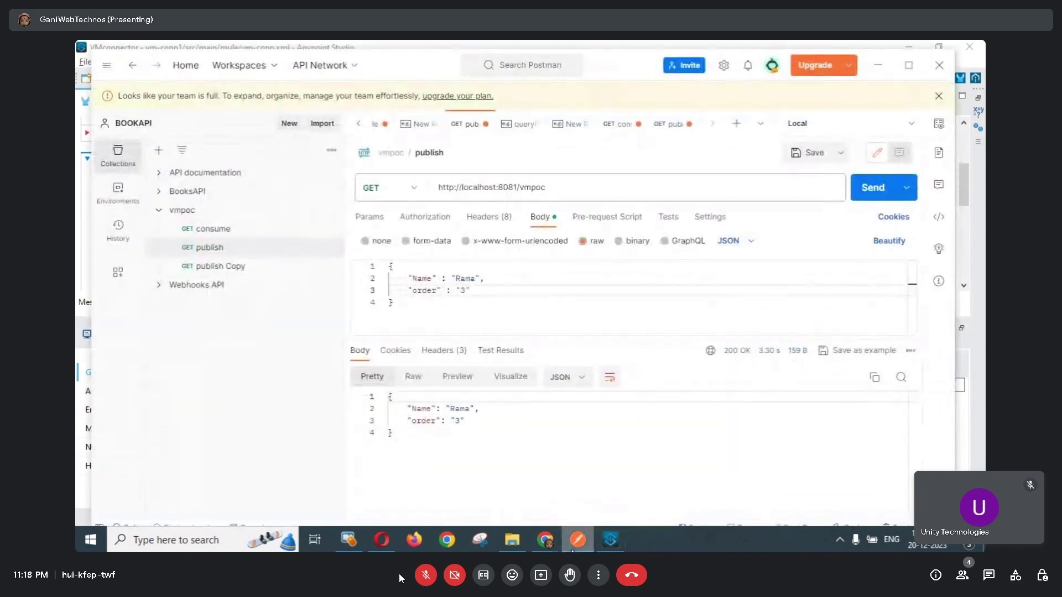
pyautogui.click(218, 230)
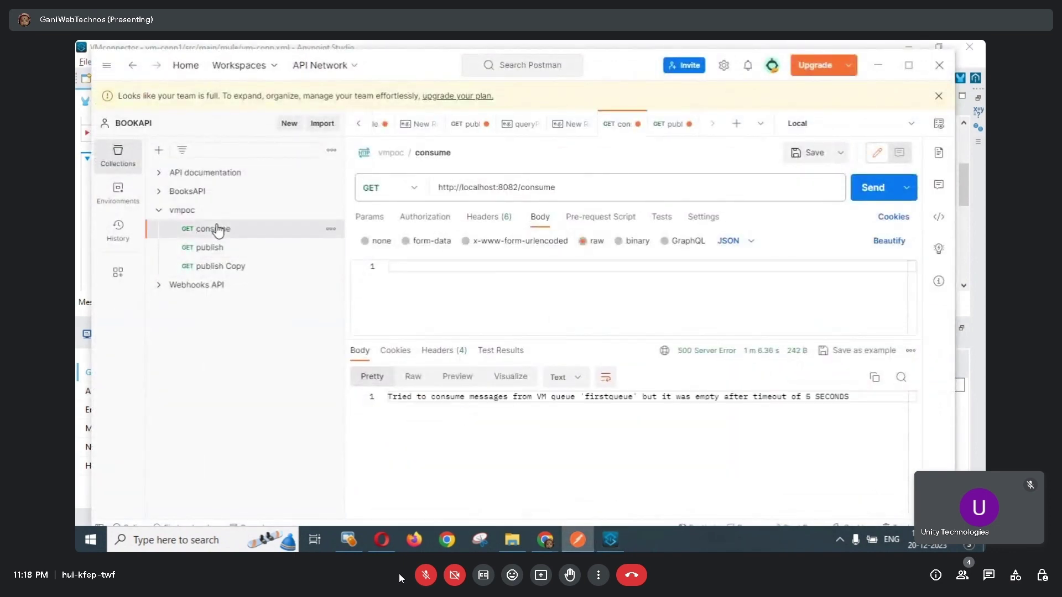
pyautogui.click(519, 187)
pyautogui.press('BackSpace')
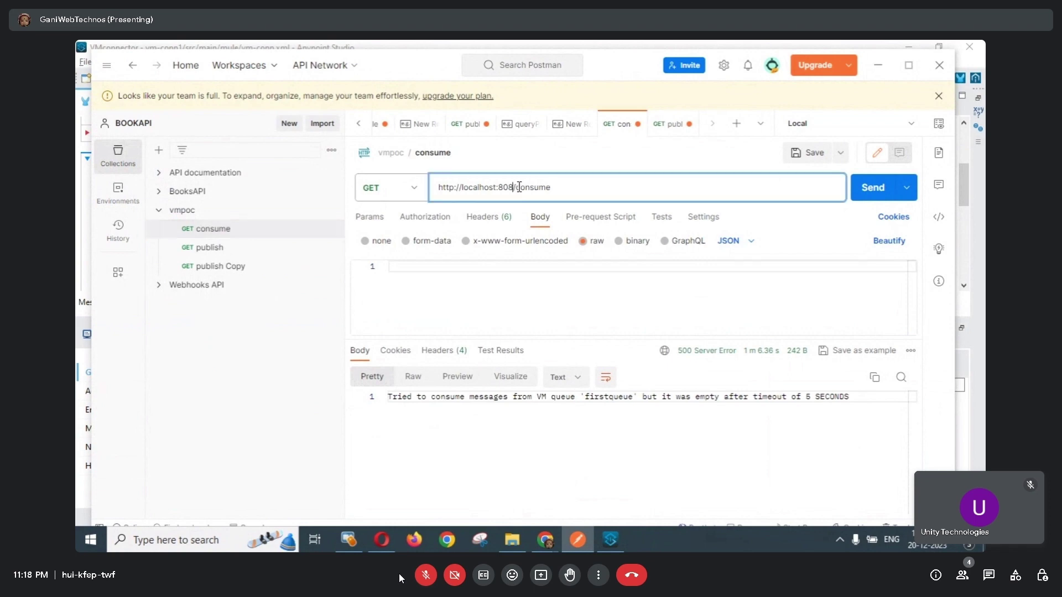
pyautogui.write('1')
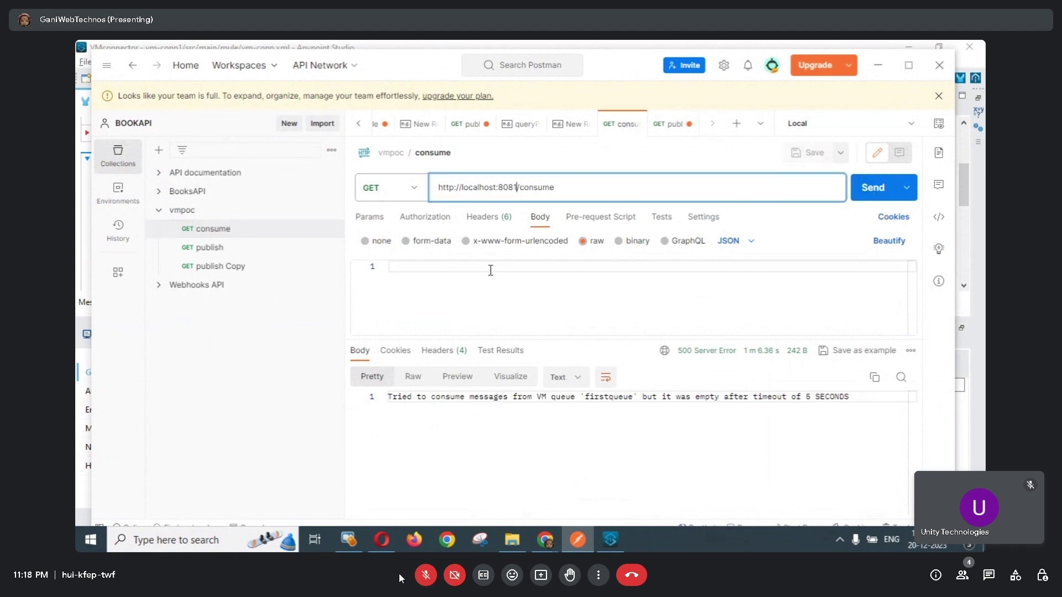
pyautogui.click(869, 188)
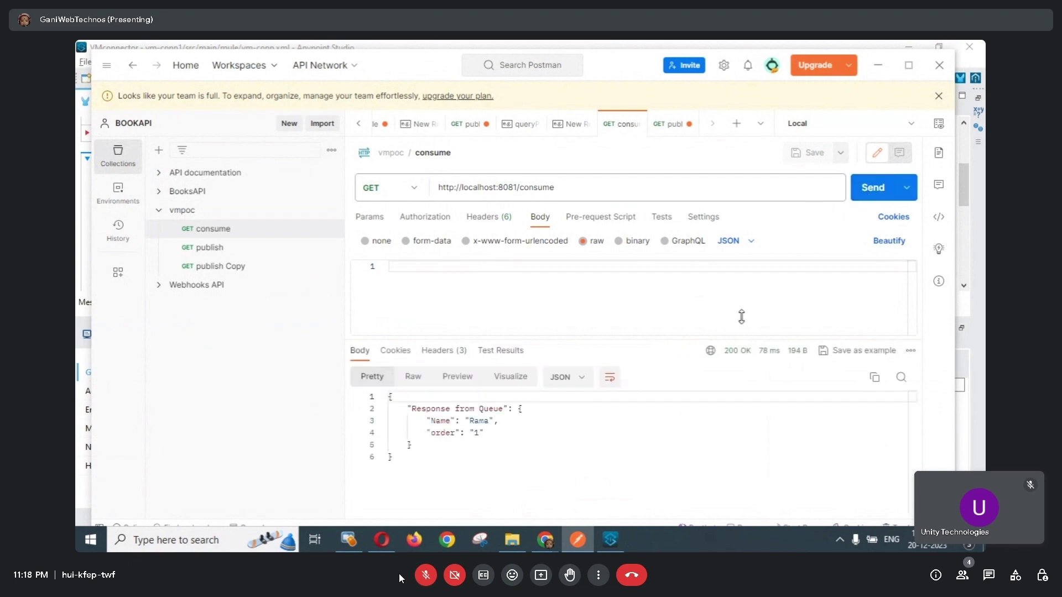
# Send the consume request three more times, checking the Consume timeout settings in Anypoint Studio while the last one is pending.
pyautogui.click(871, 195)
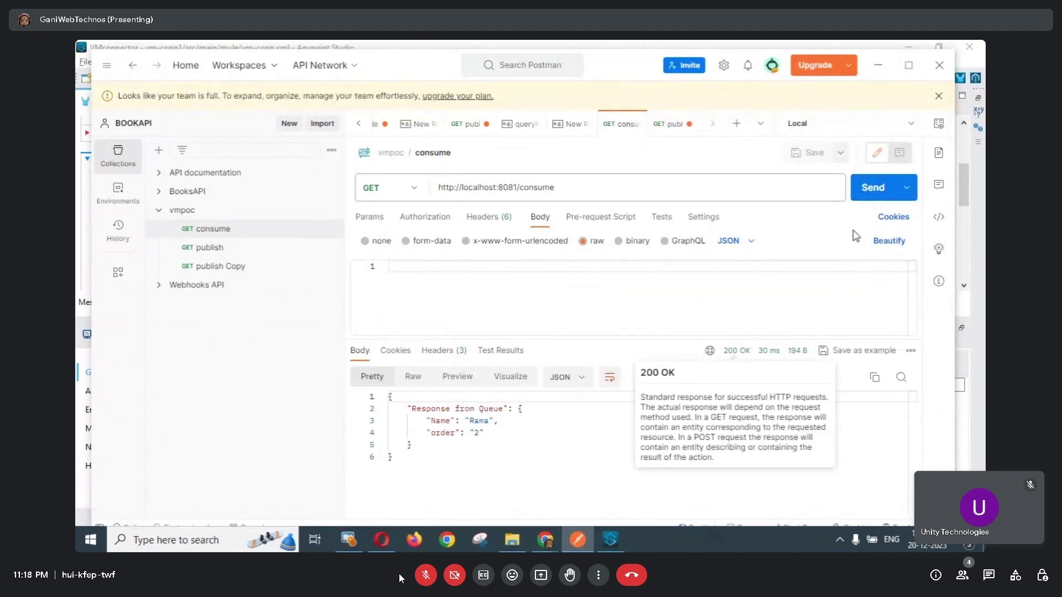
pyautogui.click(867, 195)
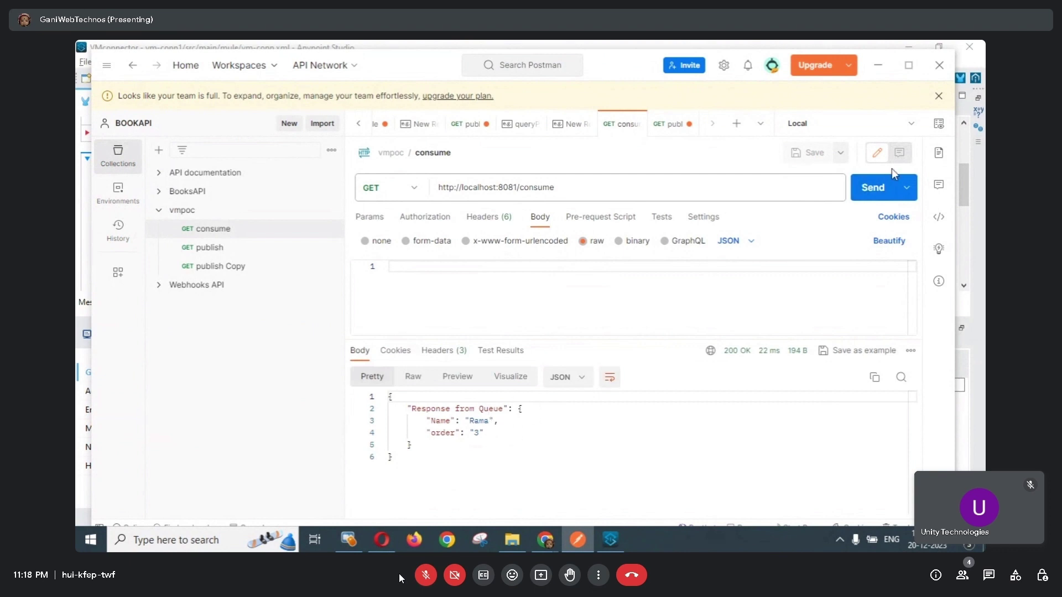
pyautogui.click(867, 192)
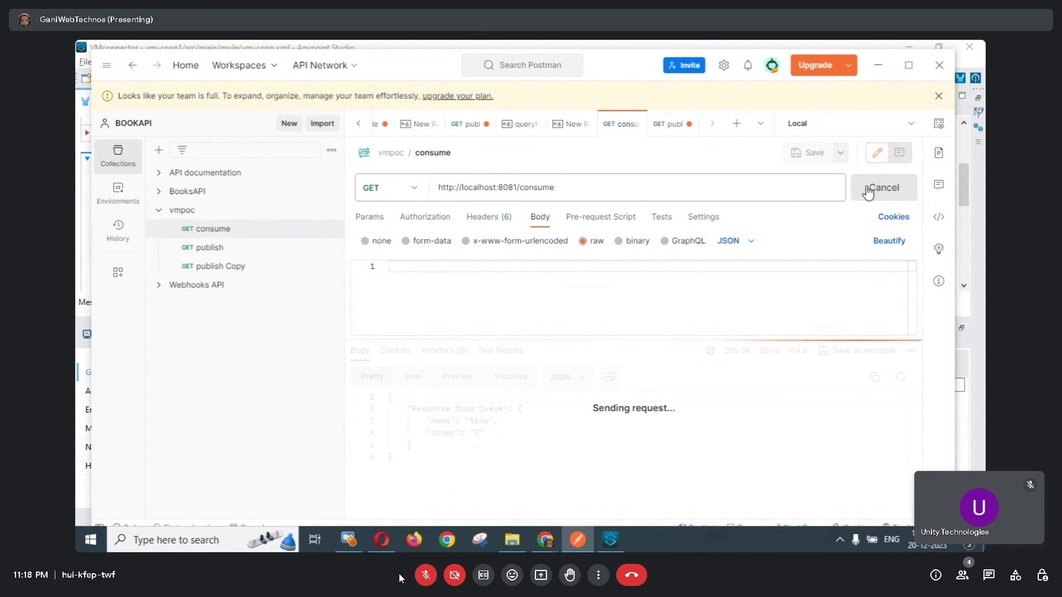
pyautogui.click(610, 540)
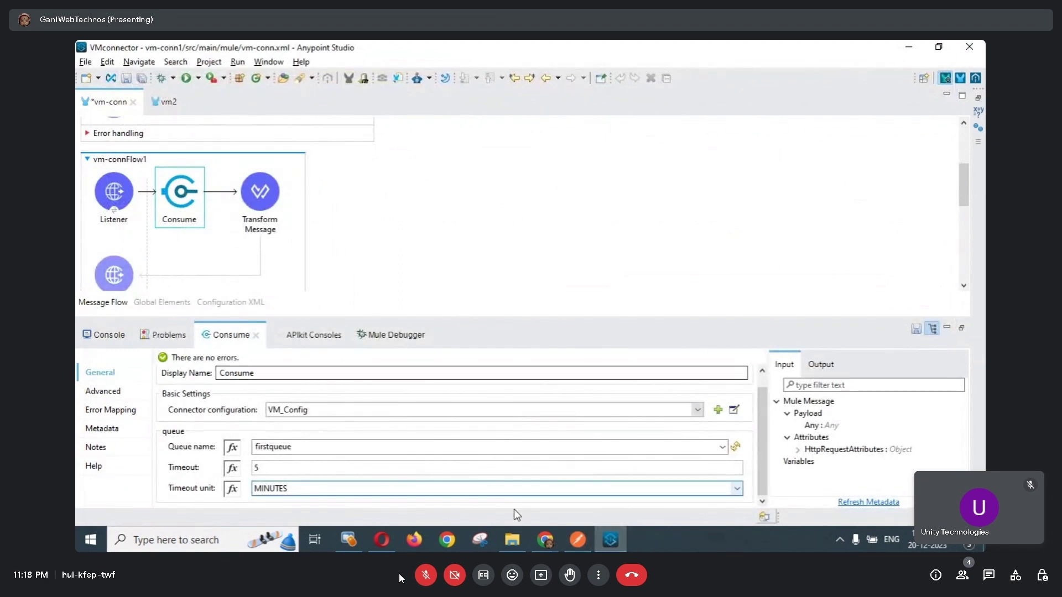
pyautogui.click(575, 546)
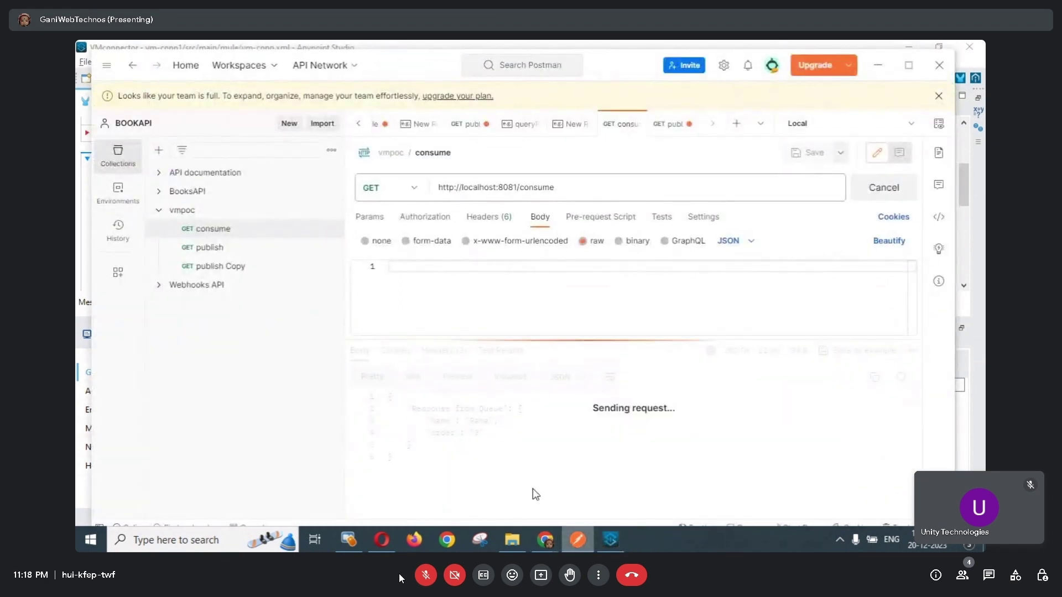
# Publish a message with order "4" while the consume request is pending, and resume the flow in Anypoint Studio's Mule debugger.
pyautogui.click(206, 249)
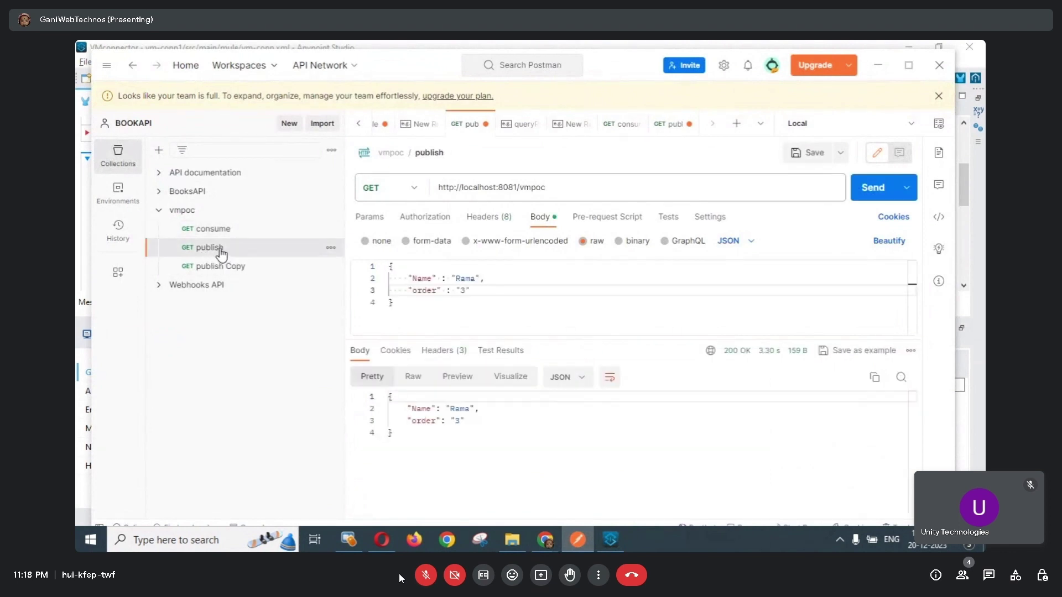
pyautogui.click(467, 290)
pyautogui.click(878, 191)
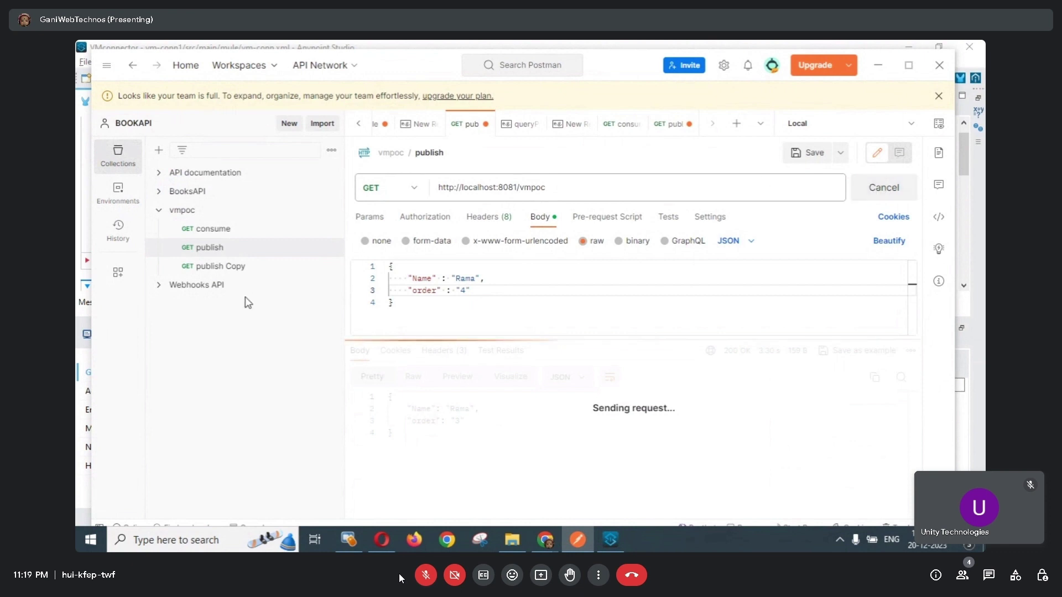
pyautogui.click(209, 231)
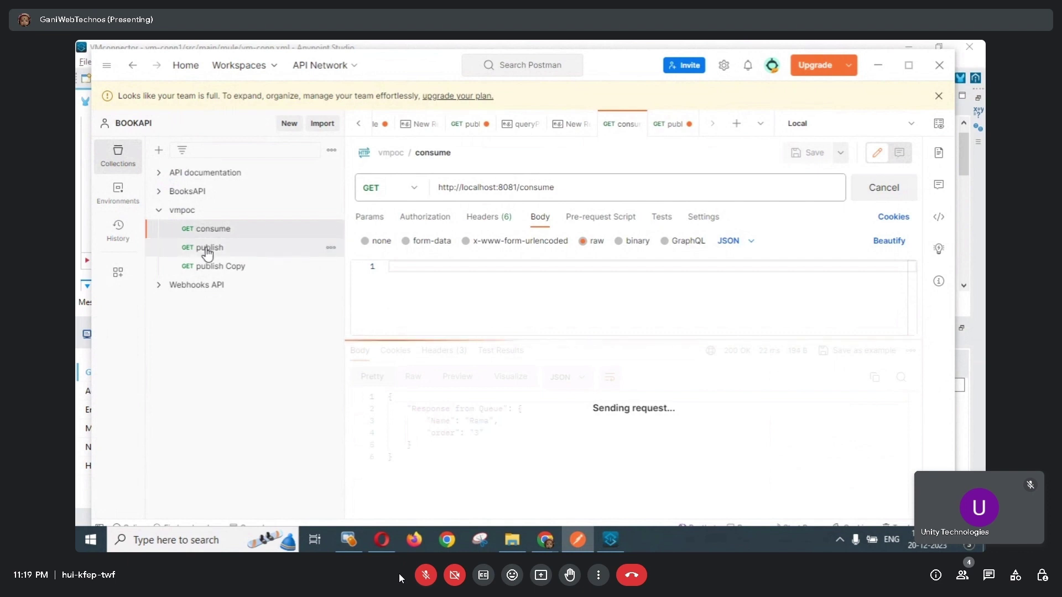
pyautogui.click(207, 249)
pyautogui.click(611, 542)
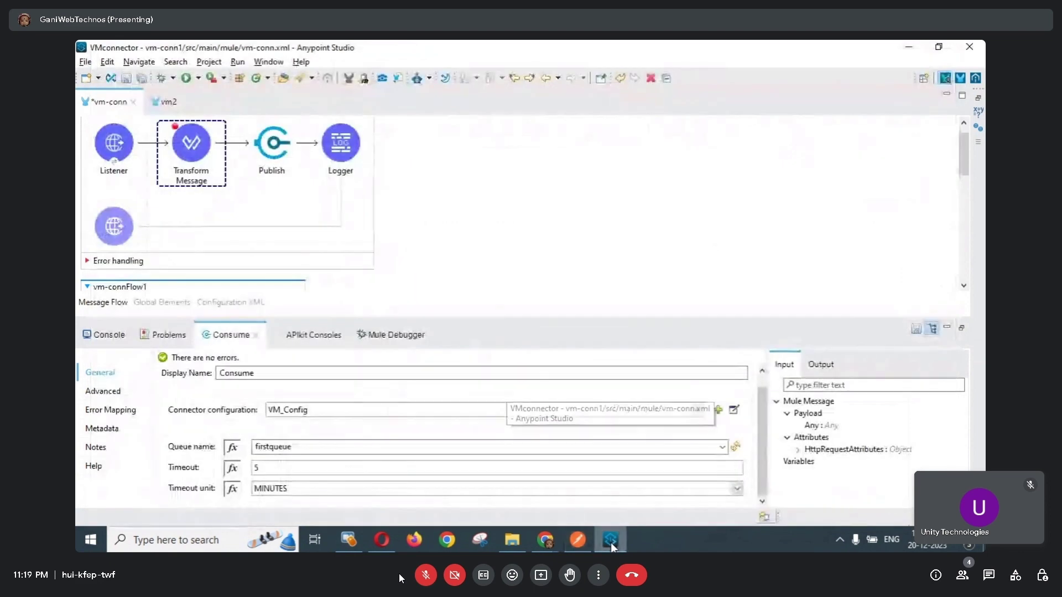
pyautogui.click(391, 334)
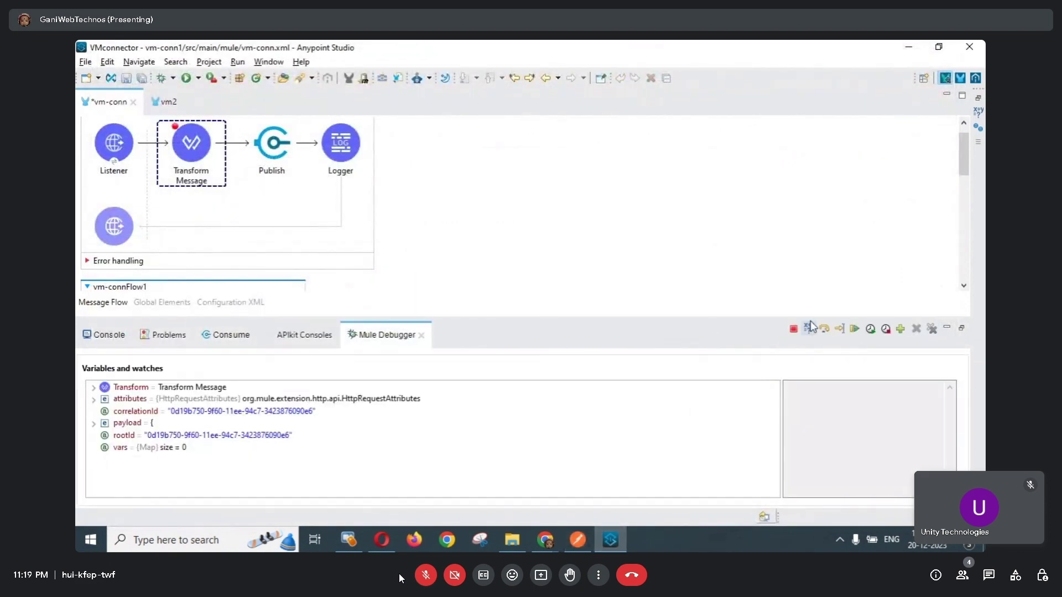
pyautogui.click(854, 328)
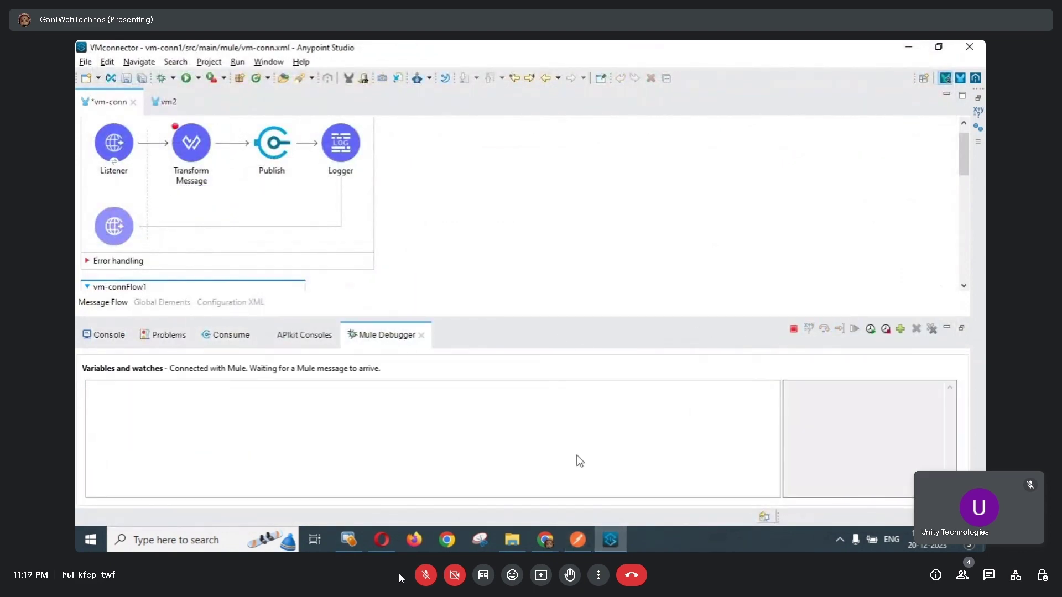
# Switch to Postman and compare the order value in the publish and consume responses.
pyautogui.click(577, 539)
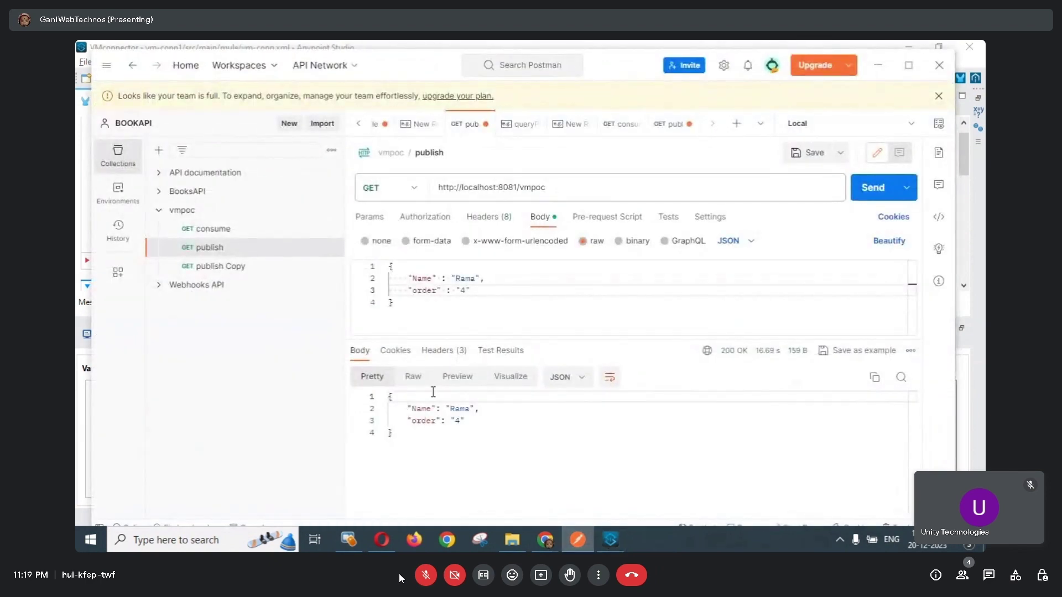
pyautogui.click(221, 229)
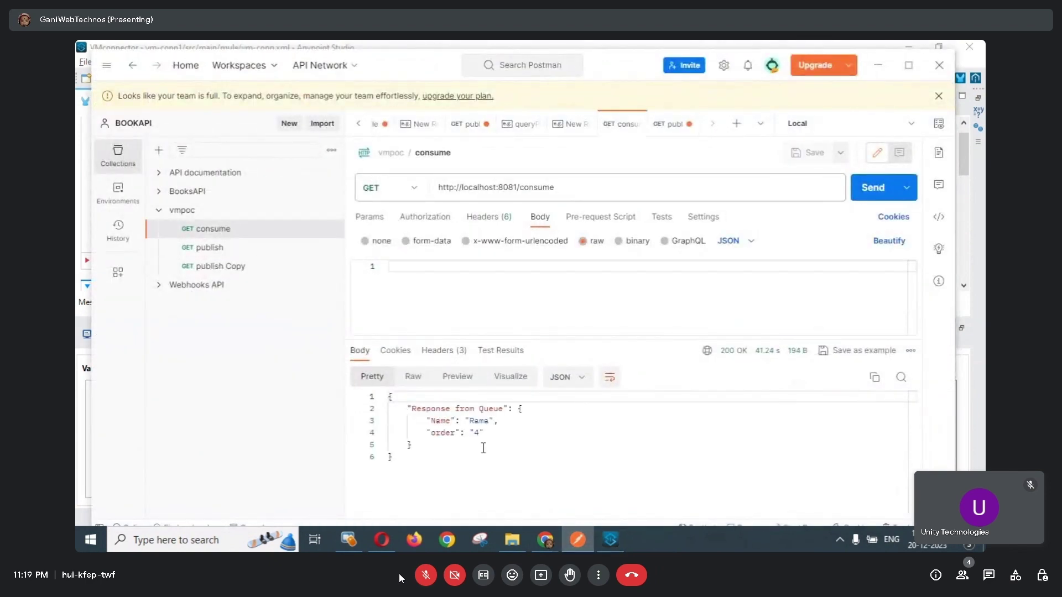
pyautogui.doubleClick(476, 433)
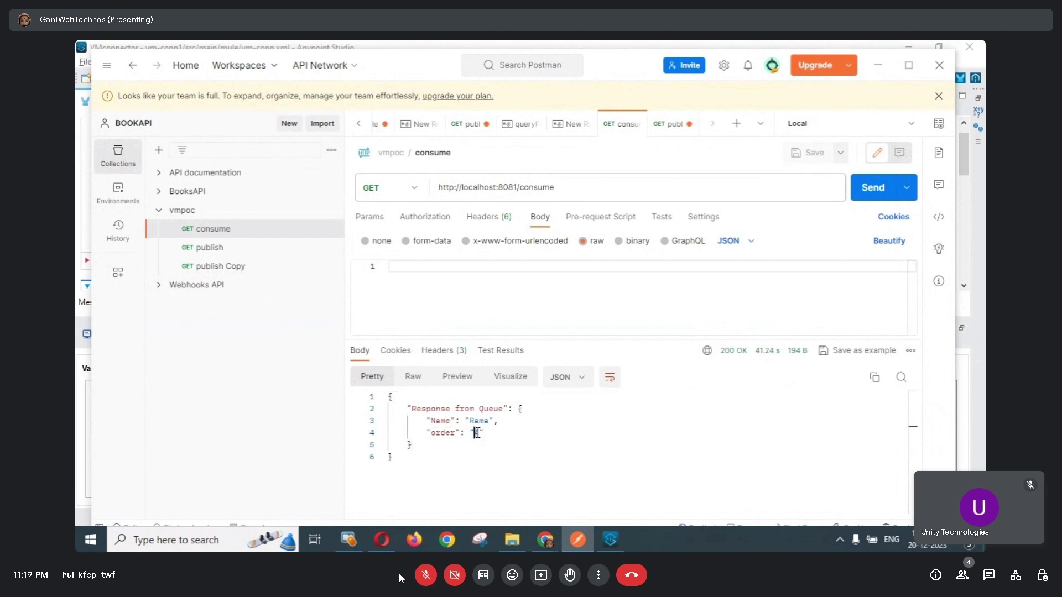
pyautogui.click(509, 438)
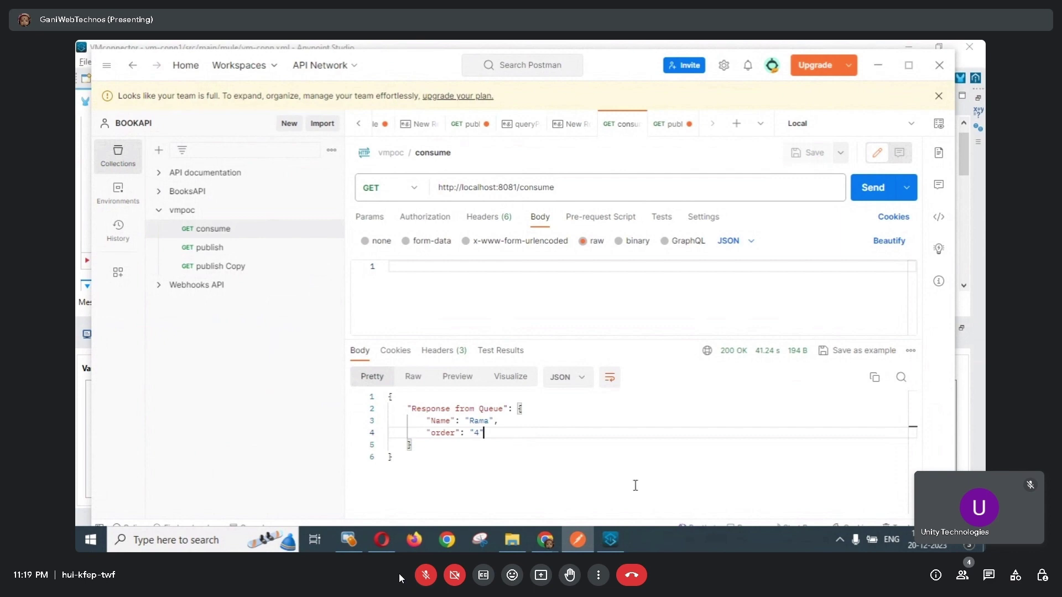
pyautogui.click(610, 541)
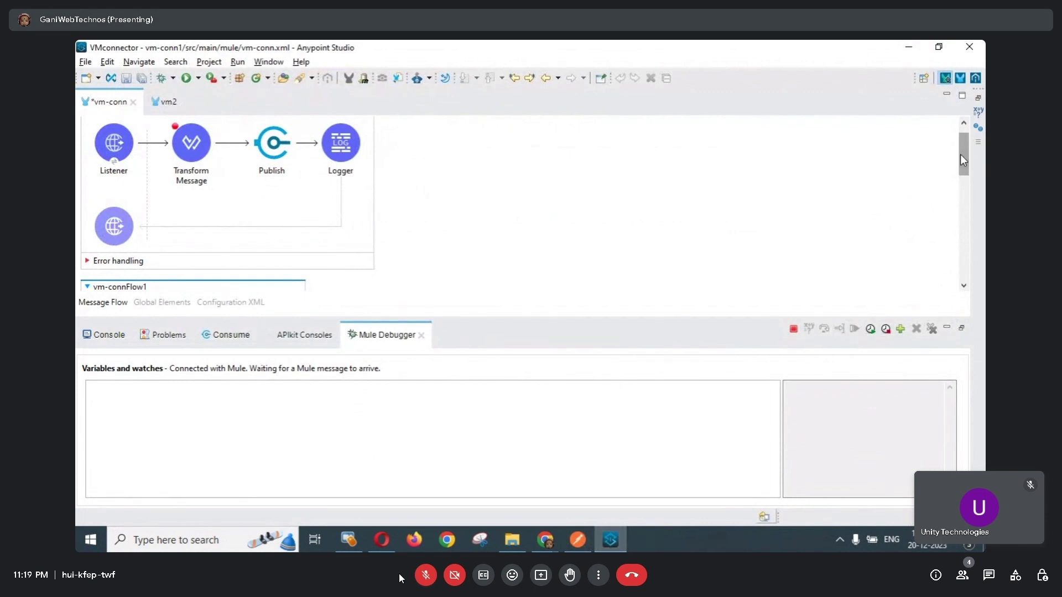
pyautogui.moveTo(960, 154)
pyautogui.mouseDown()
pyautogui.moveTo(957, 207)
pyautogui.moveTo(964, 154)
pyautogui.mouseUp()
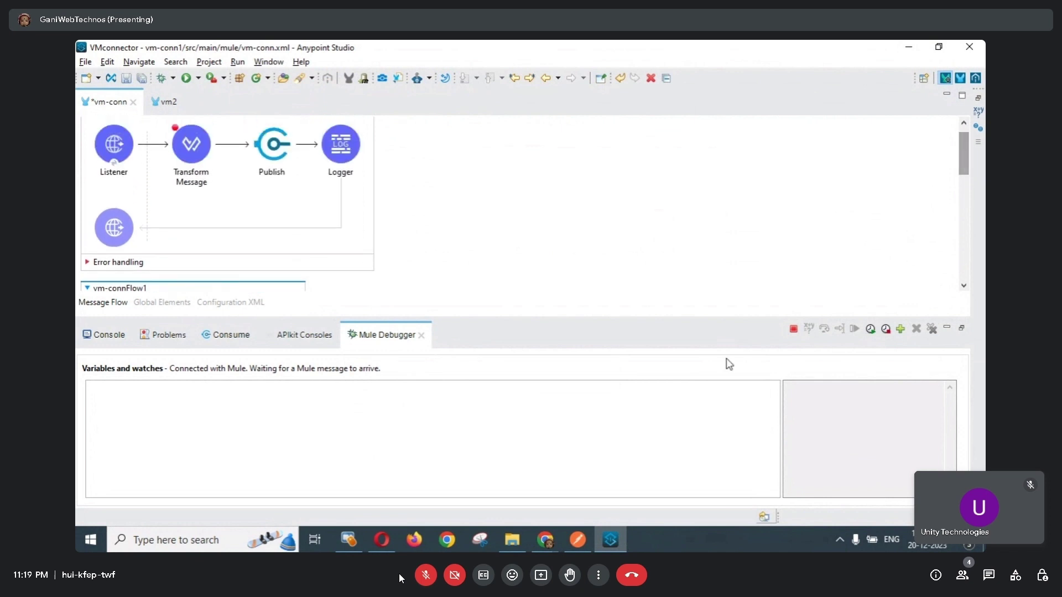
pyautogui.click(577, 540)
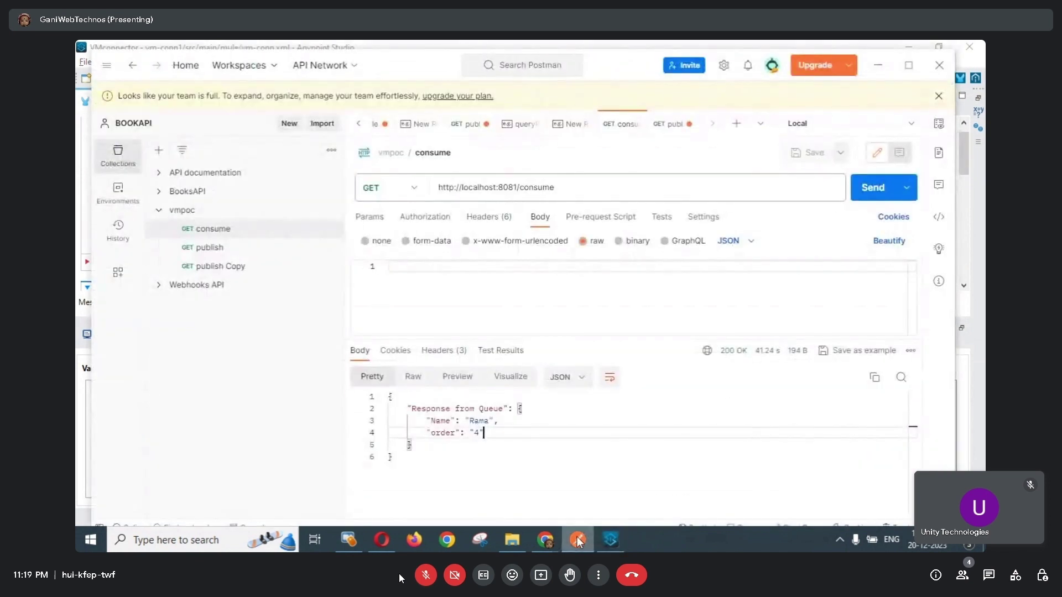
# Send the publish request with order "5" and resume the paused flow in Anypoint Studio's Mule debugger.
pyautogui.click(216, 251)
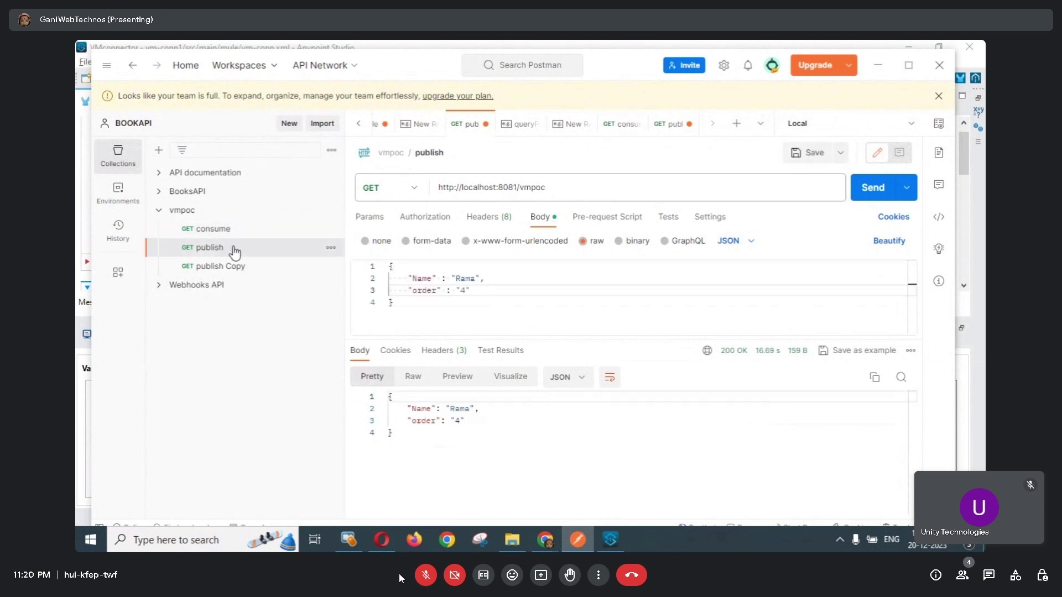
pyautogui.click(468, 291)
pyautogui.click(871, 188)
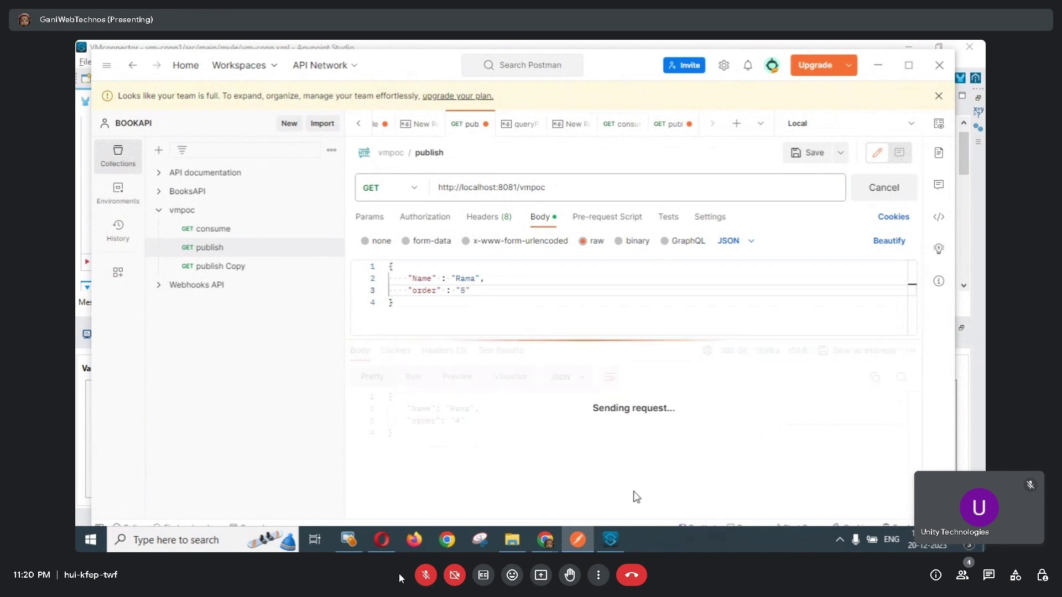
pyautogui.click(611, 539)
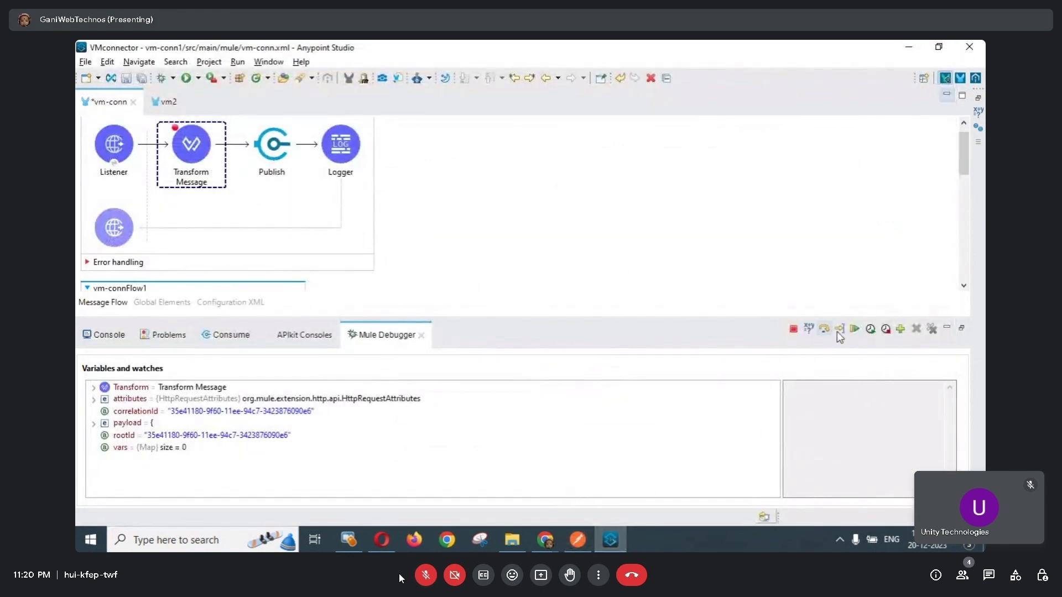
pyautogui.click(854, 329)
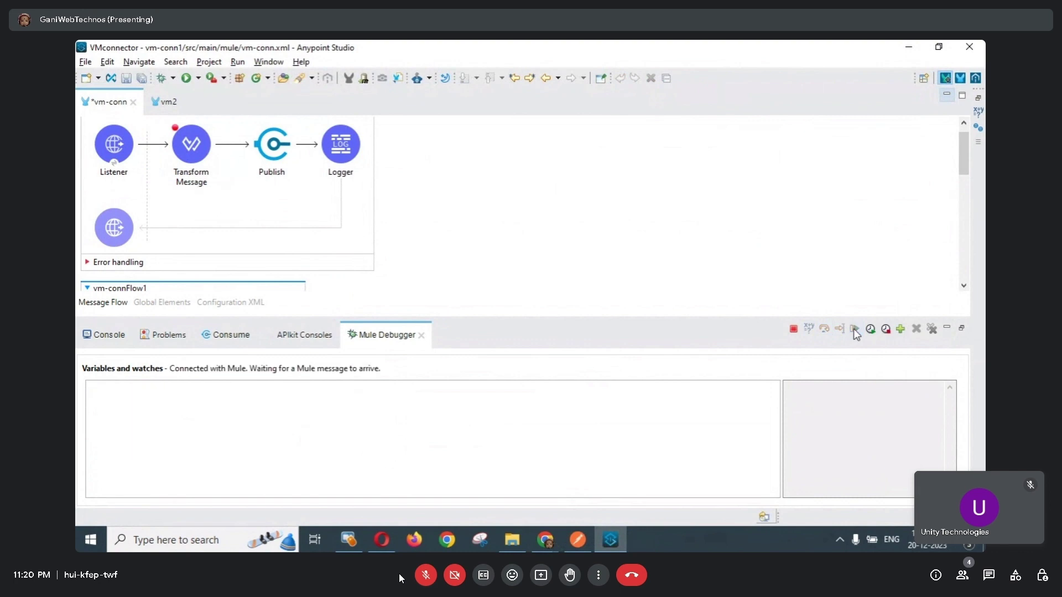
# In Postman, send the publish request with order "6", and resume the paused flow in Anypoint Studio's debugger.
pyautogui.click(572, 544)
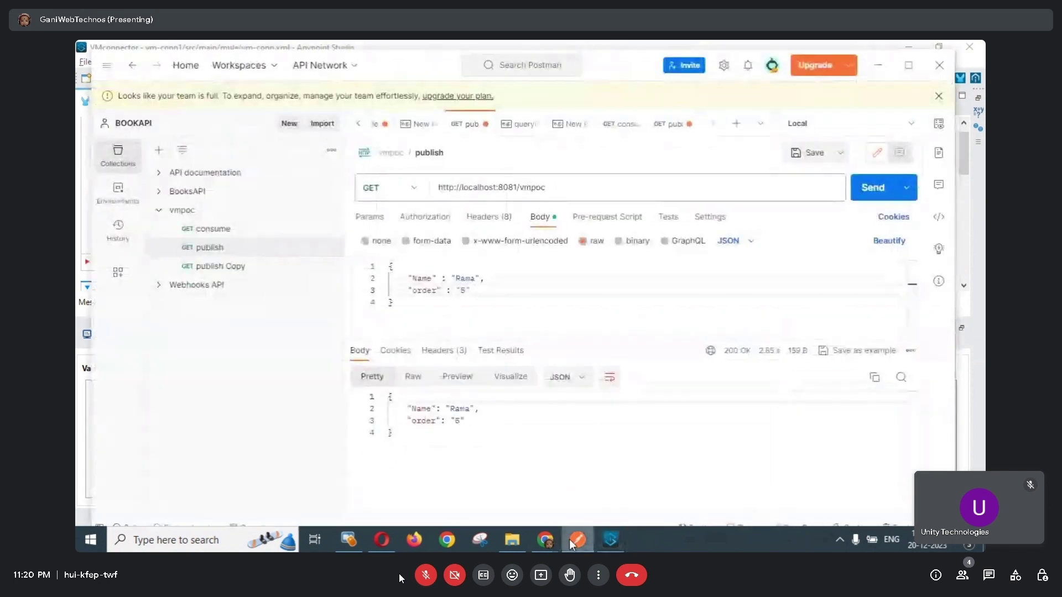
pyautogui.click(465, 288)
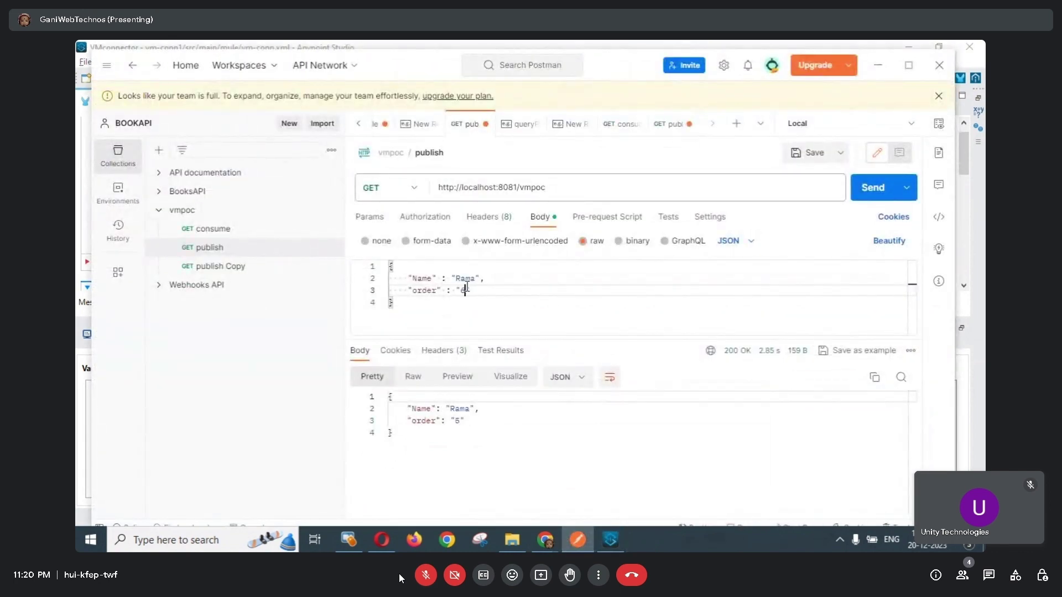
pyautogui.click(867, 190)
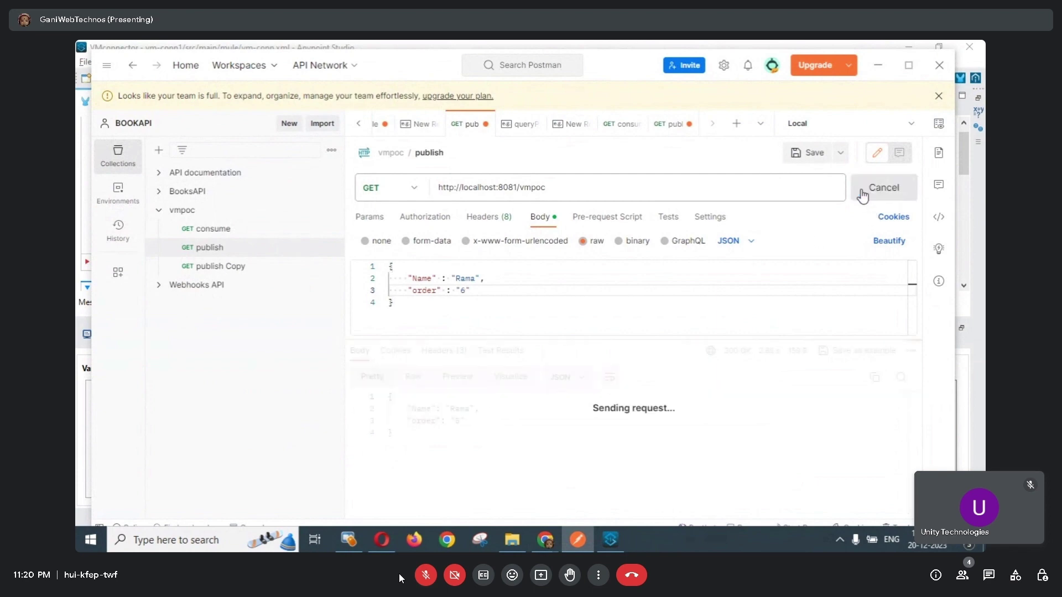
pyautogui.click(610, 539)
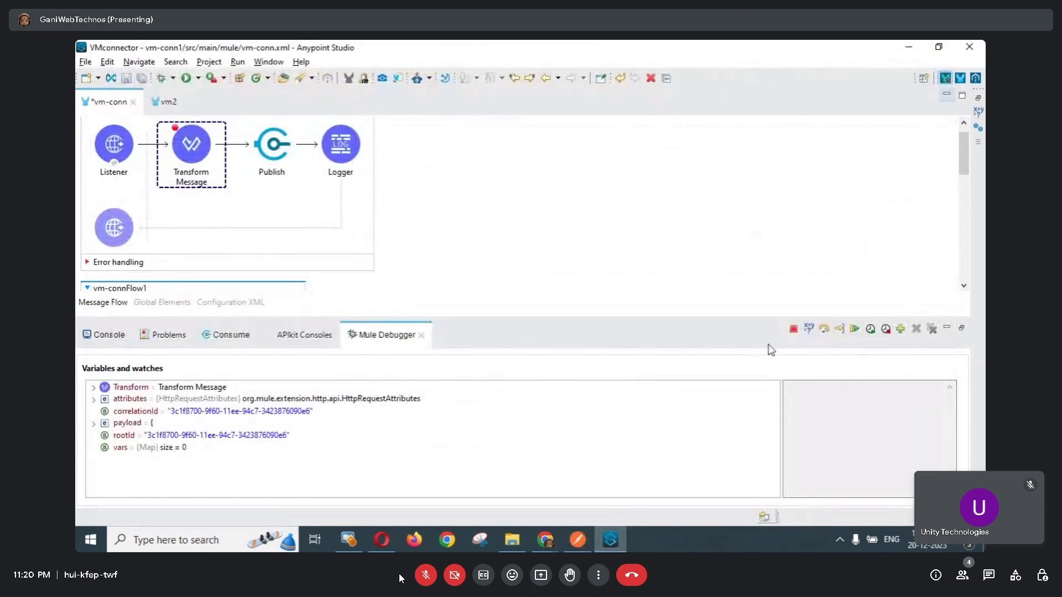
pyautogui.click(855, 330)
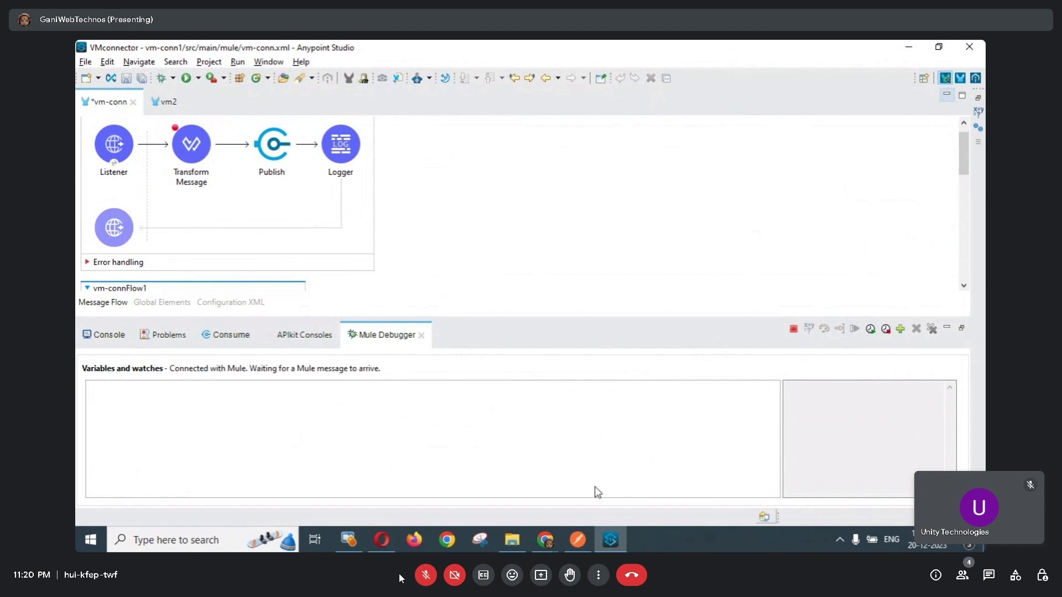
# Return to Postman, publish another message with order "7", and let the flow continue in Anypoint Studio's Mule debugger.
pyautogui.click(585, 540)
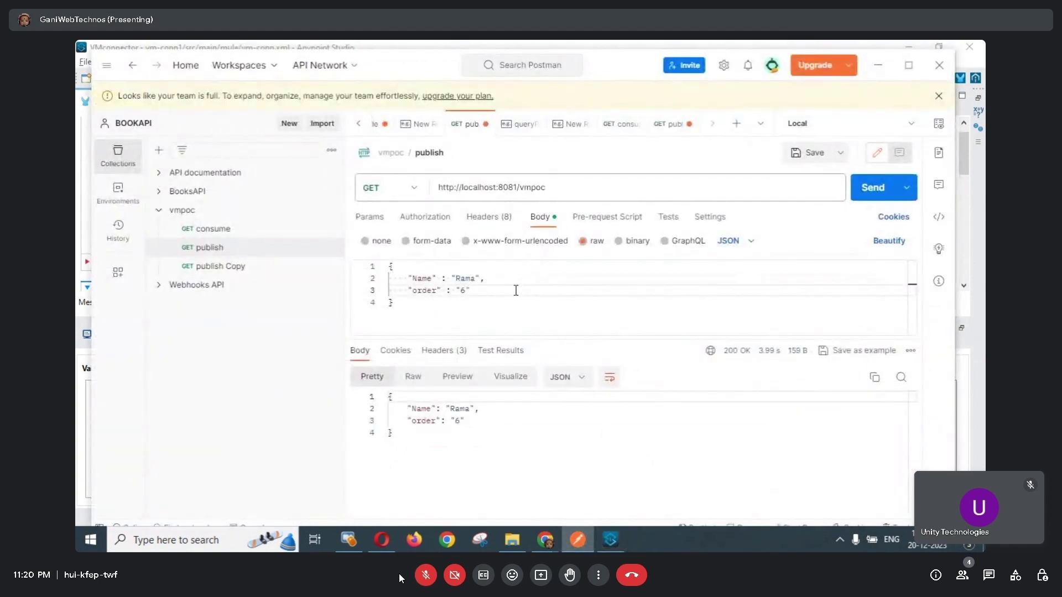
pyautogui.click(467, 290)
pyautogui.click(873, 198)
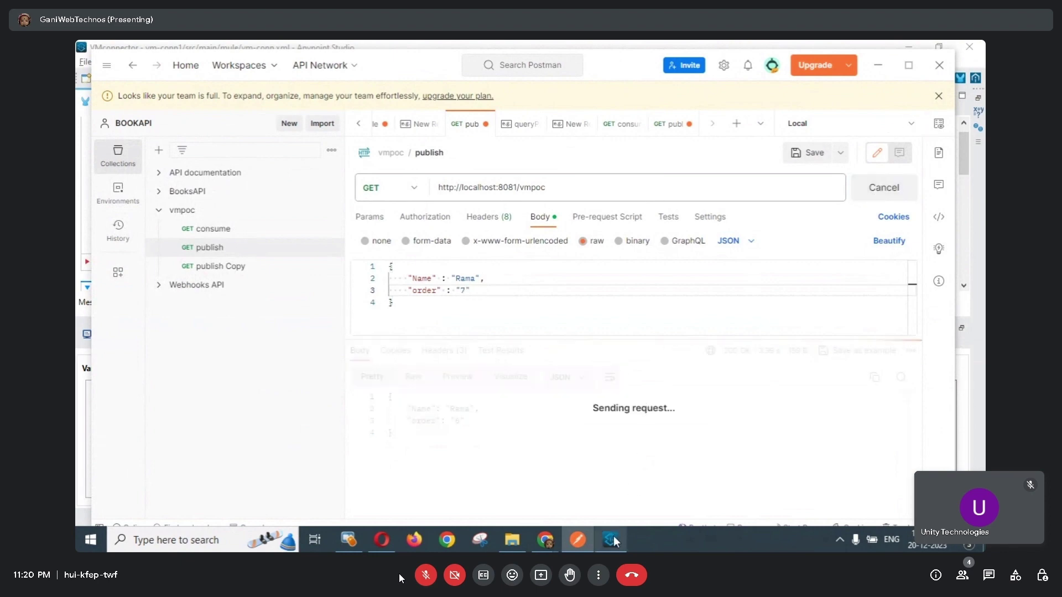
pyautogui.click(611, 538)
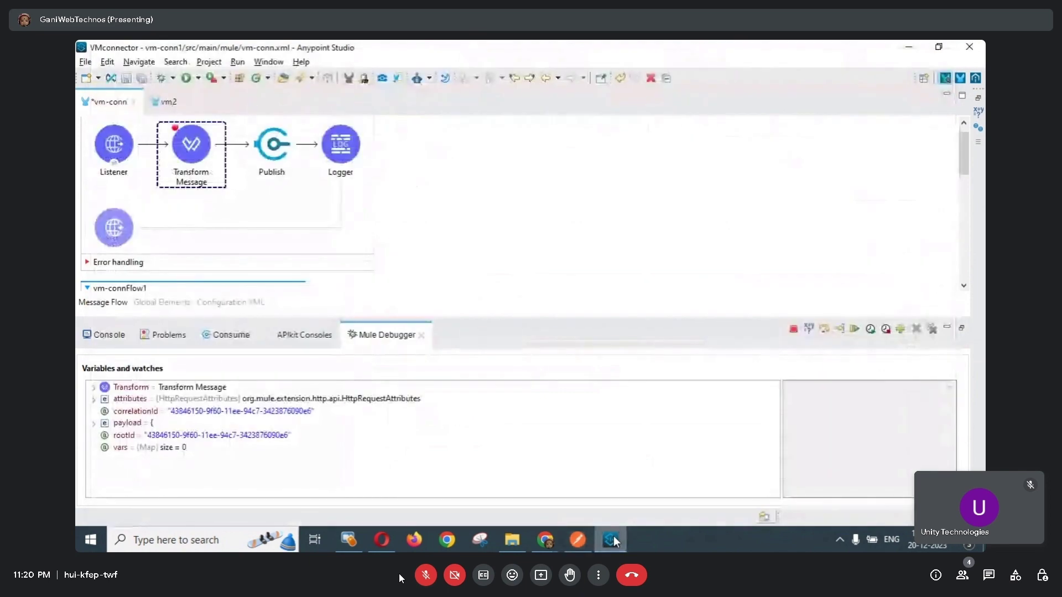
pyautogui.click(855, 328)
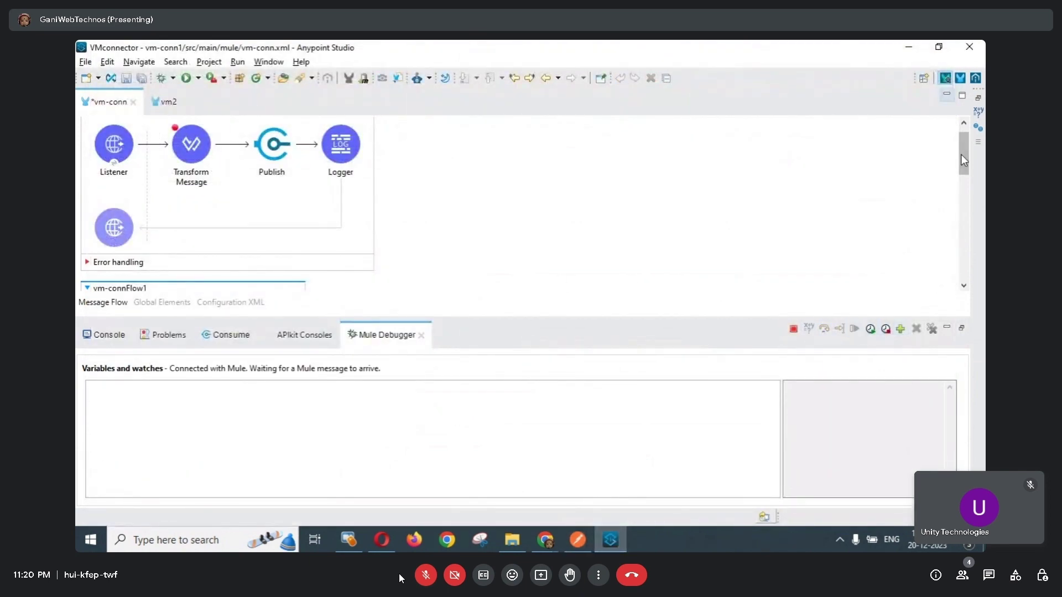
# Stop the Mule debugger session and save the vm-conn flow file.
pyautogui.click(793, 329)
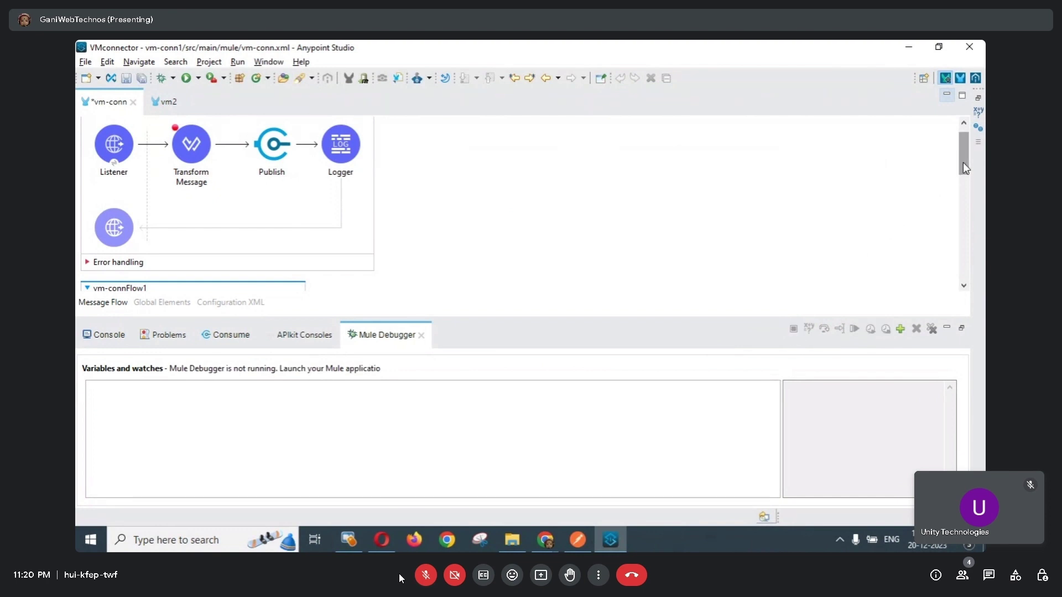
pyautogui.moveTo(963, 164); pyautogui.dragTo(956, 241)
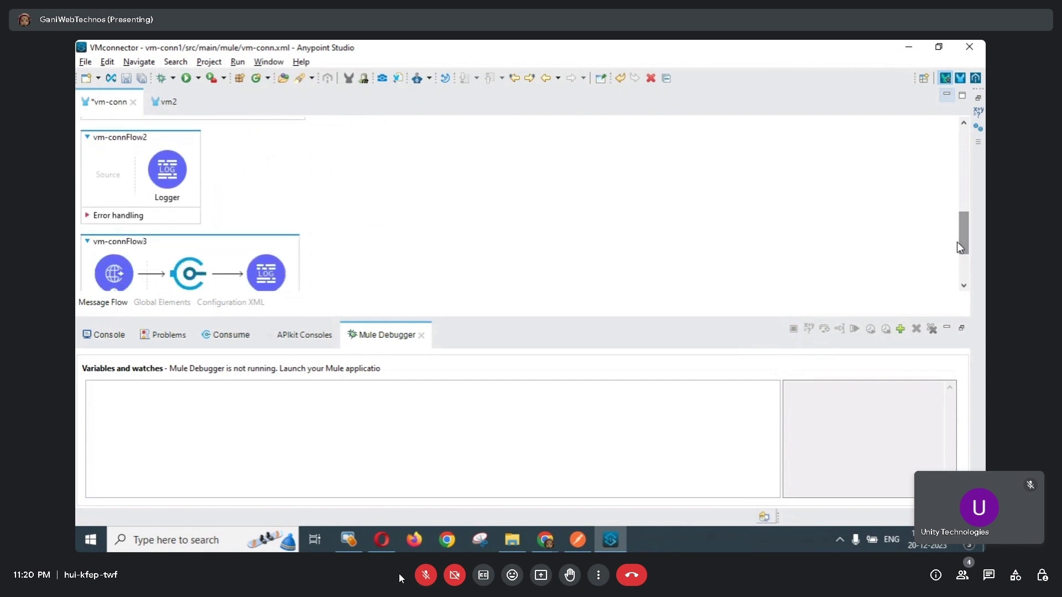
pyautogui.click(126, 78)
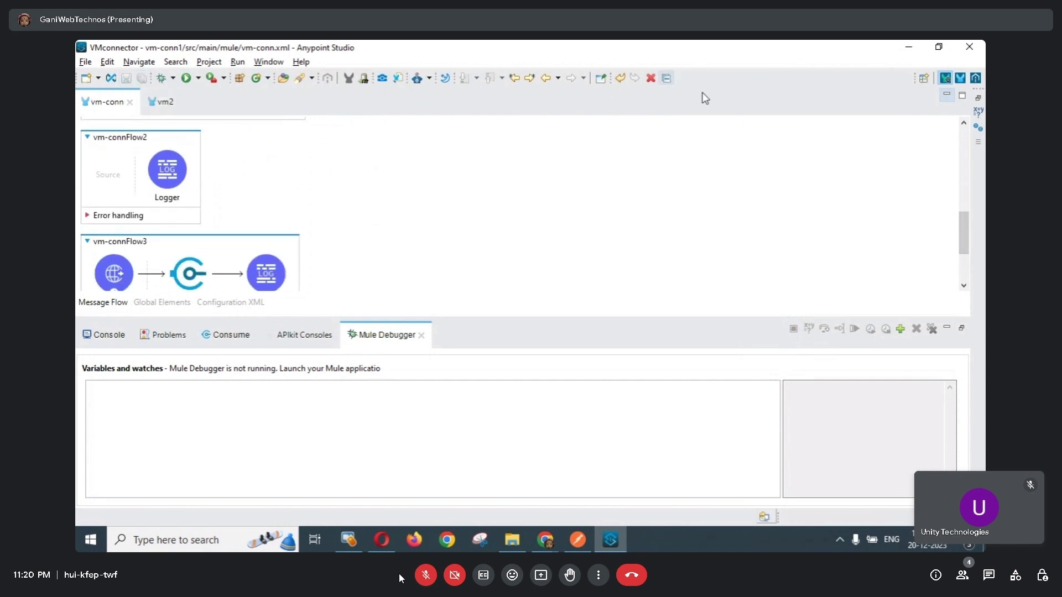
# Switch to the Mule design perspective, find the VM components, and add a VM Listener as the source of vm-connFlow2.
pyautogui.click(959, 78)
pyautogui.click(839, 124)
pyautogui.write('lo')
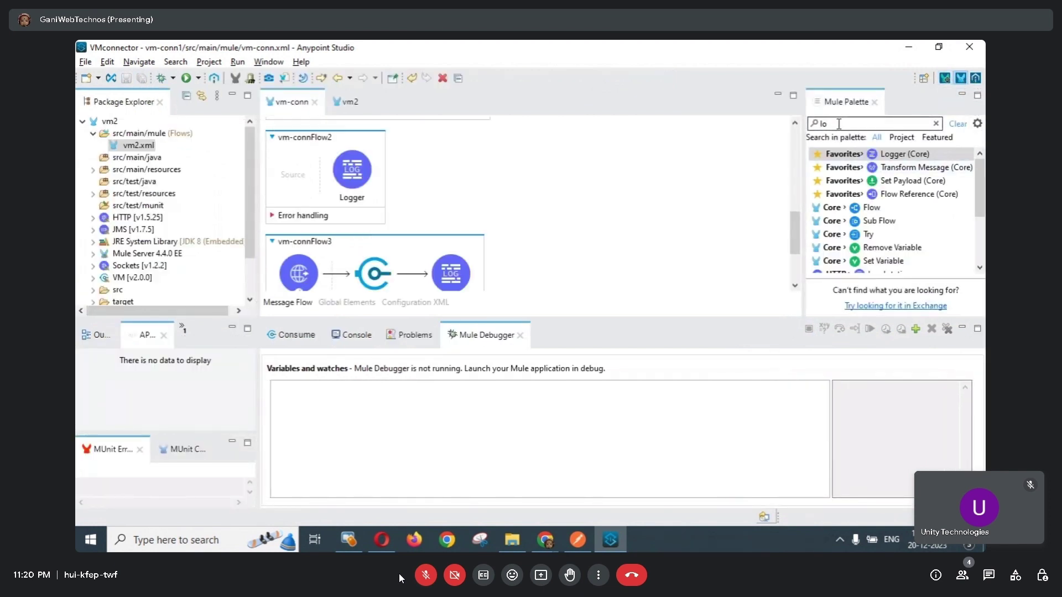
pyautogui.press('BackSpace')
pyautogui.press('BackSpace')
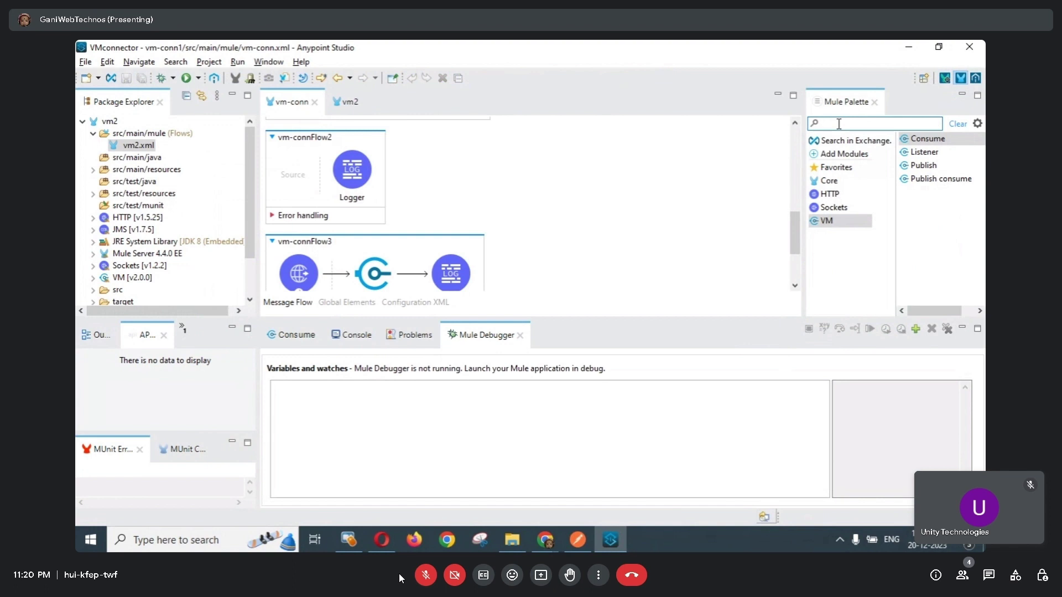
pyautogui.write('vm')
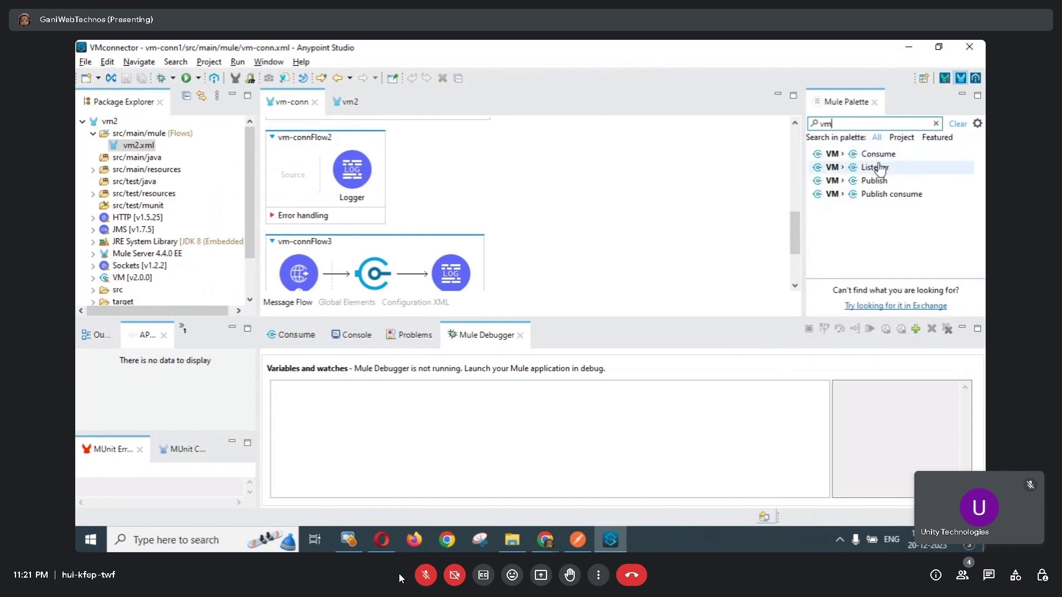
pyautogui.moveTo(879, 169); pyautogui.dragTo(303, 182)
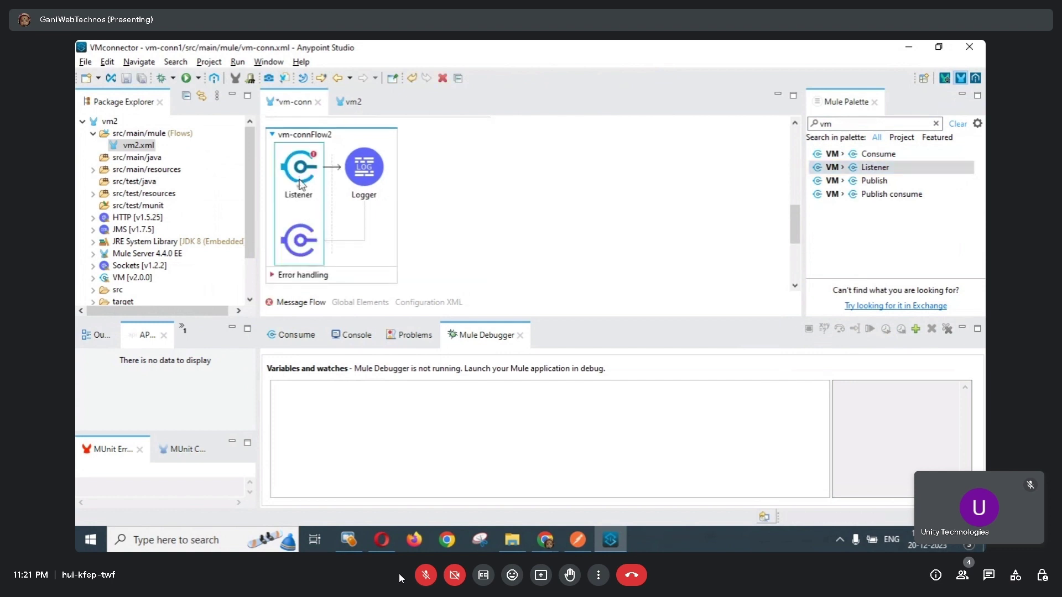
# Set the queue name of the VM Listener in vm-connFlow2 to firstqueue.
pyautogui.click(299, 179)
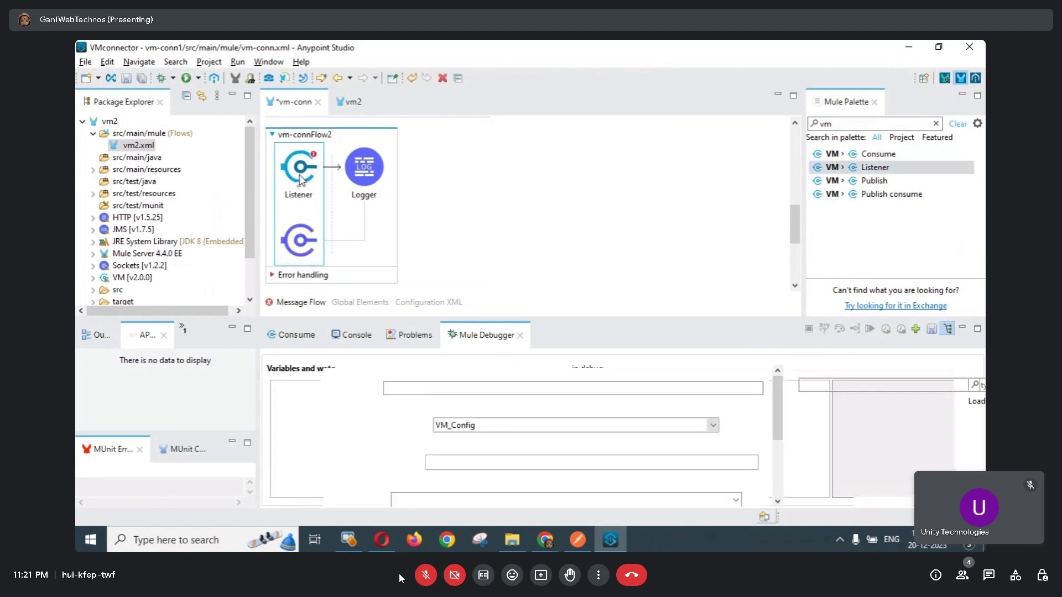
pyautogui.scroll(-3, 779, 424)
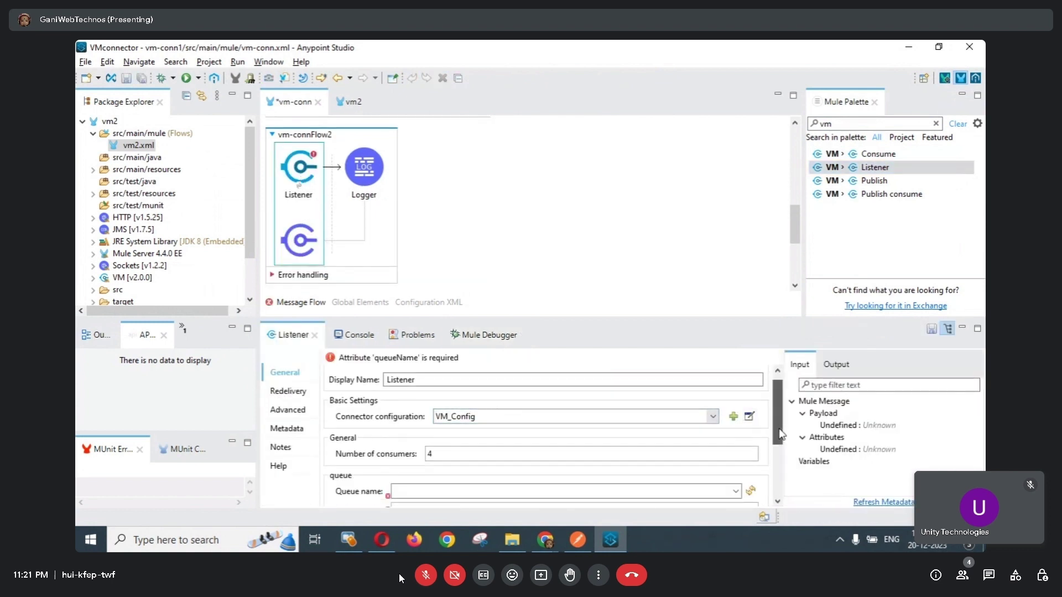
pyautogui.click(736, 447)
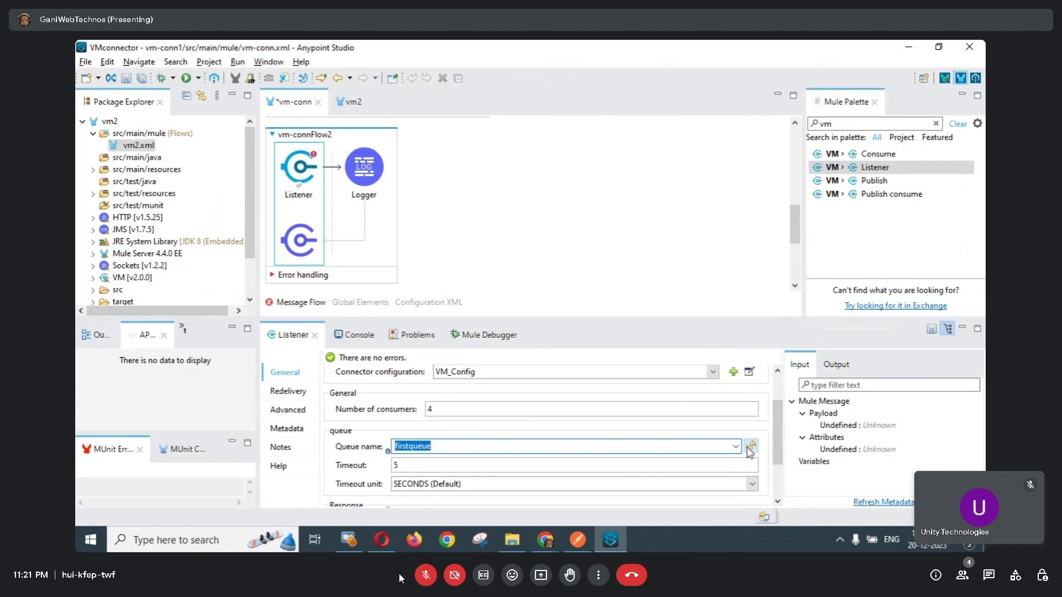
pyautogui.click(750, 447)
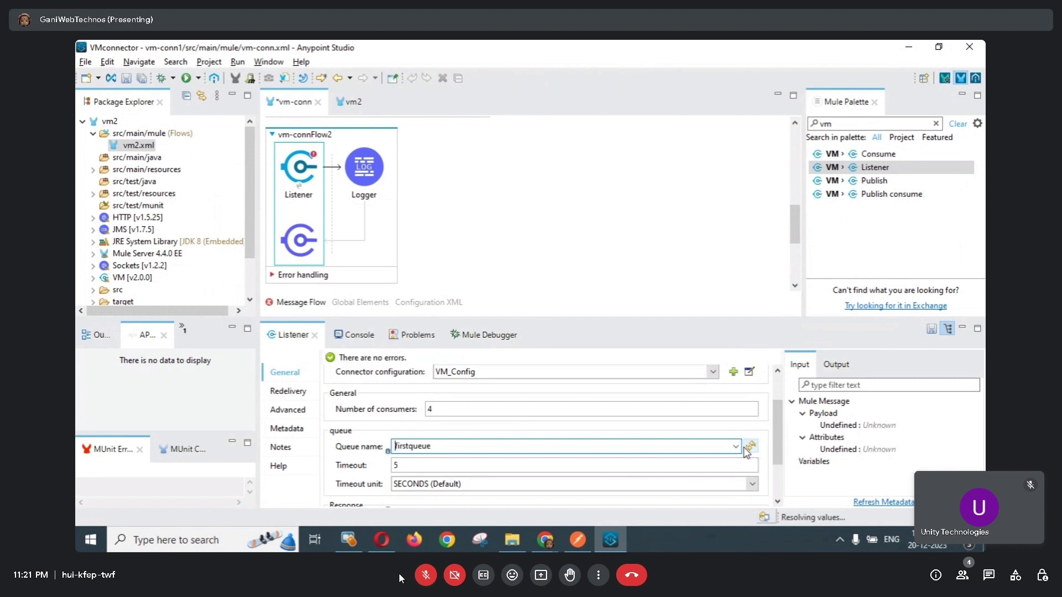
pyautogui.click(739, 453)
pyautogui.click(697, 464)
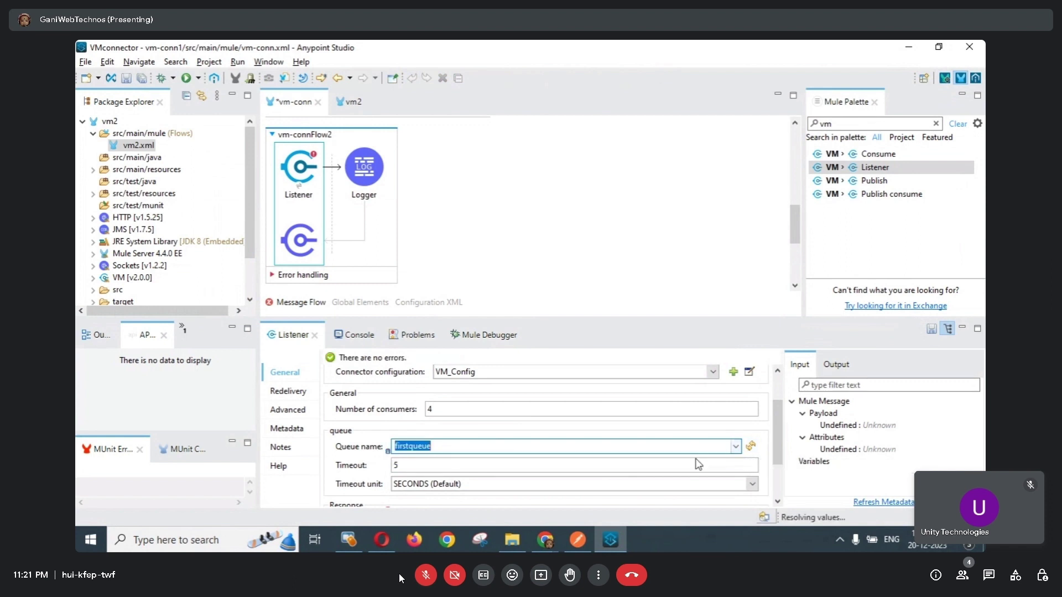
pyautogui.scroll(-2, 779, 430)
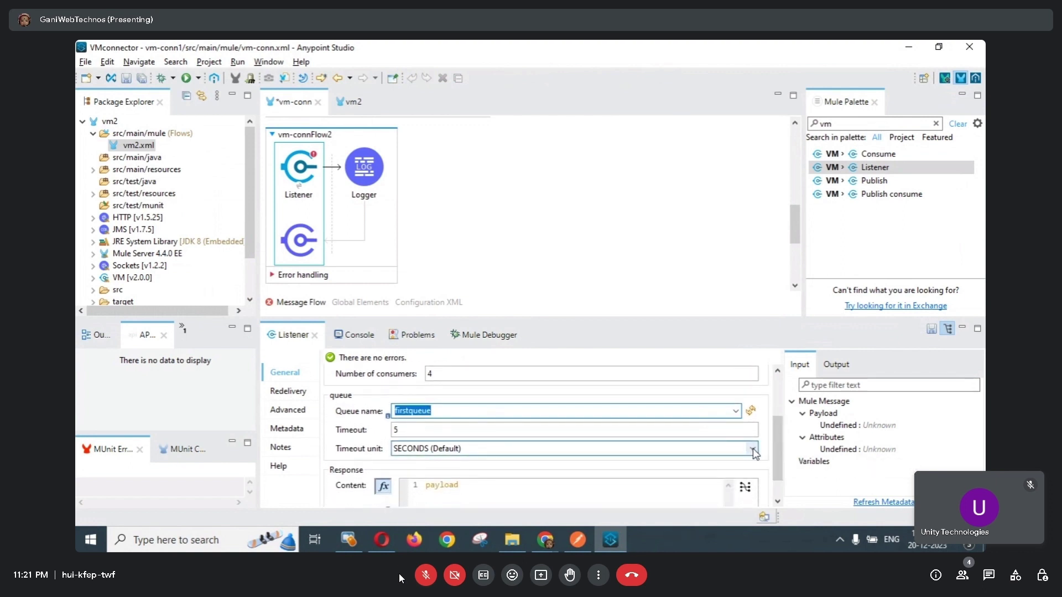
# Examine the Listener's timeout unit options and response content settings, and leave its properties.
pyautogui.click(752, 449)
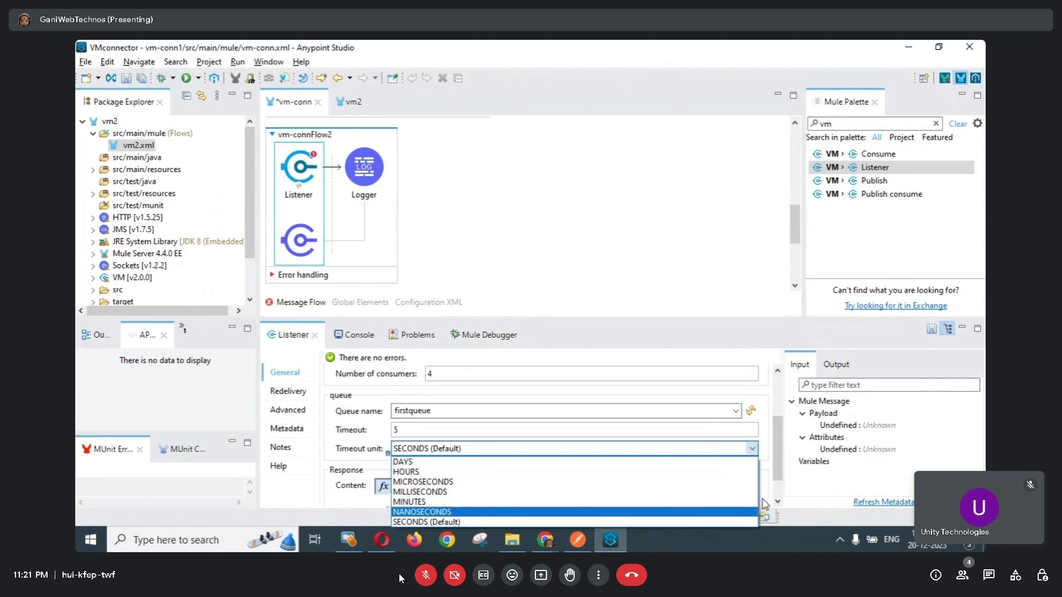
pyautogui.click(780, 480)
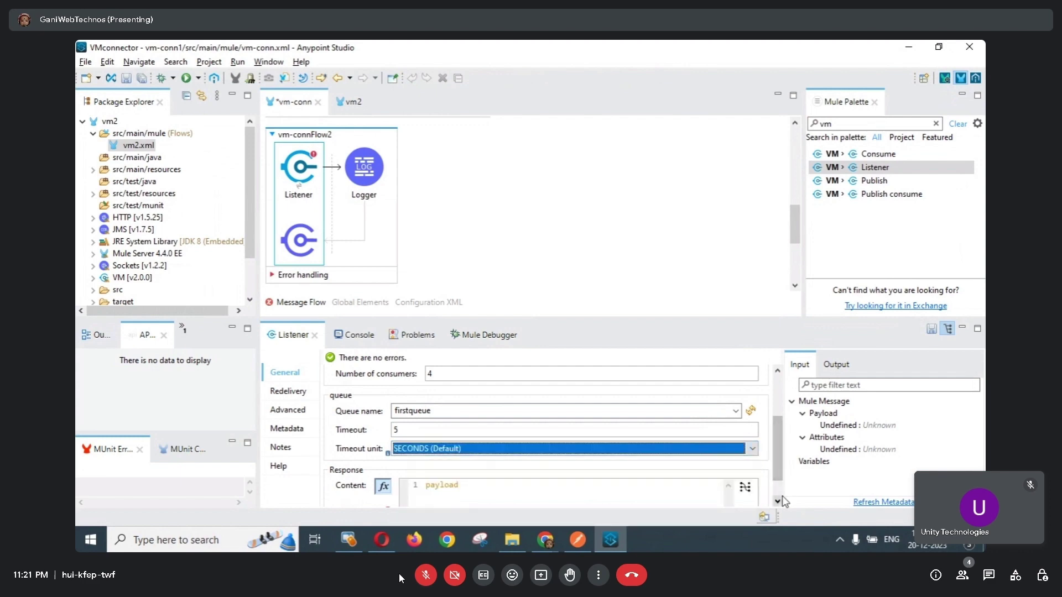
pyautogui.scroll(-2, 775, 478)
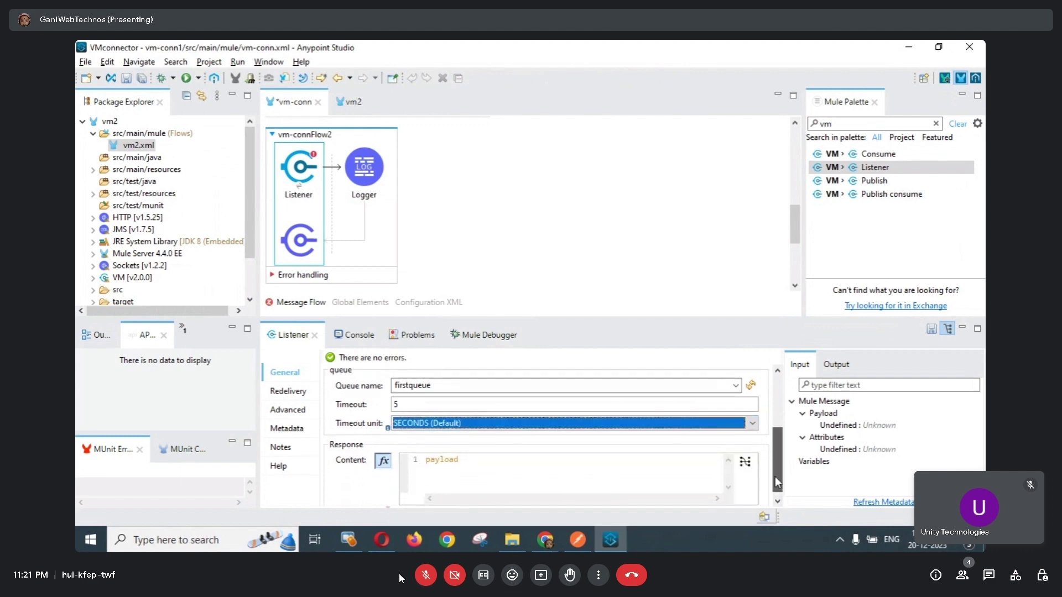
pyautogui.click(752, 416)
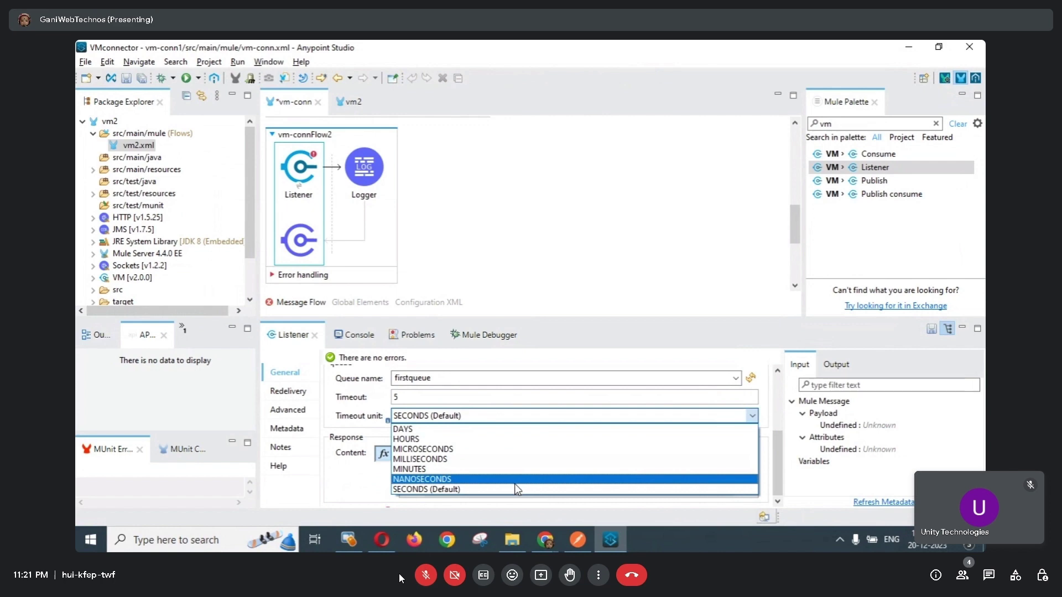
pyautogui.click(473, 468)
pyautogui.click(601, 232)
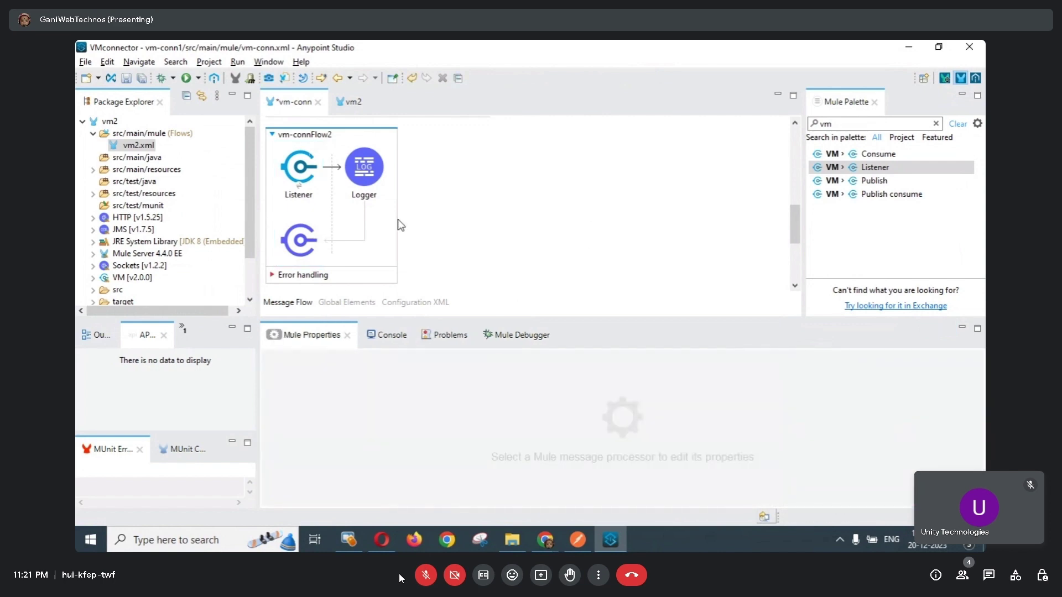
# Examine the response content of the VM Listener and the Logger's message setting in vm-connFlow2.
pyautogui.click(307, 183)
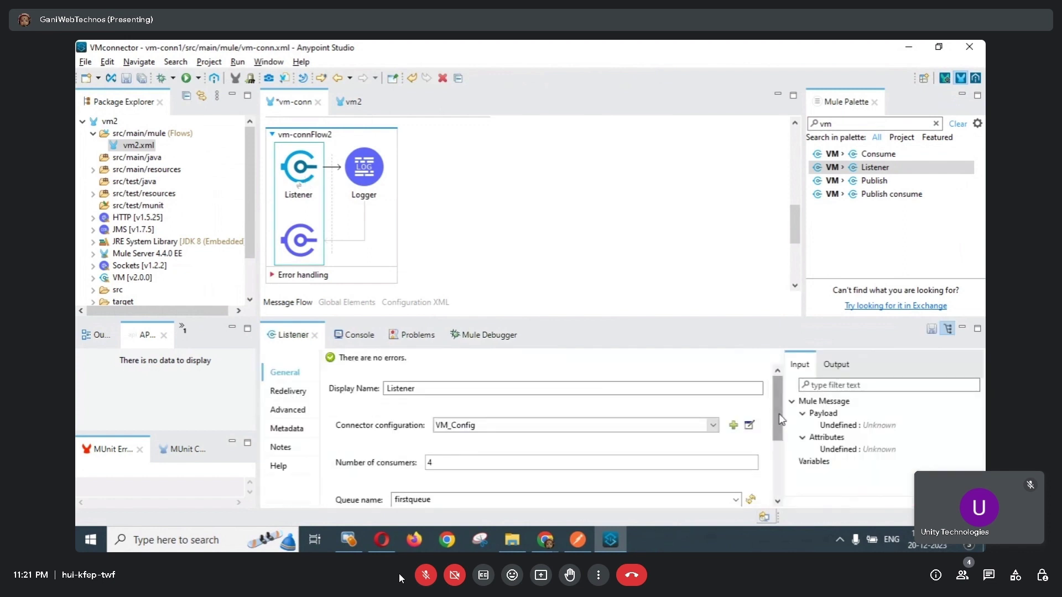
pyautogui.moveTo(780, 418); pyautogui.dragTo(782, 476)
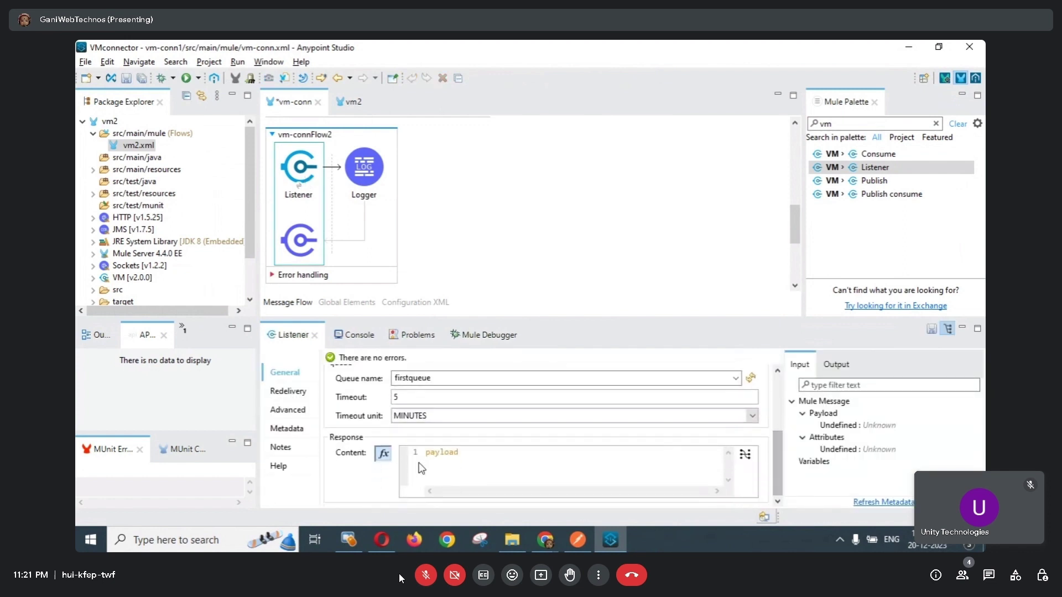
pyautogui.moveTo(471, 451); pyautogui.dragTo(425, 452)
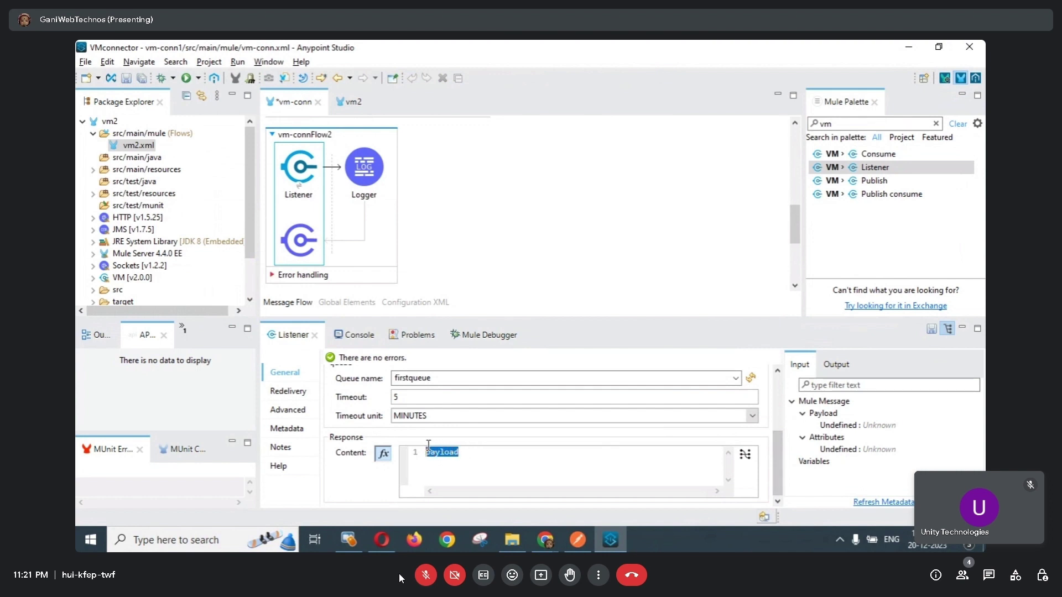
pyautogui.click(549, 151)
pyautogui.click(372, 165)
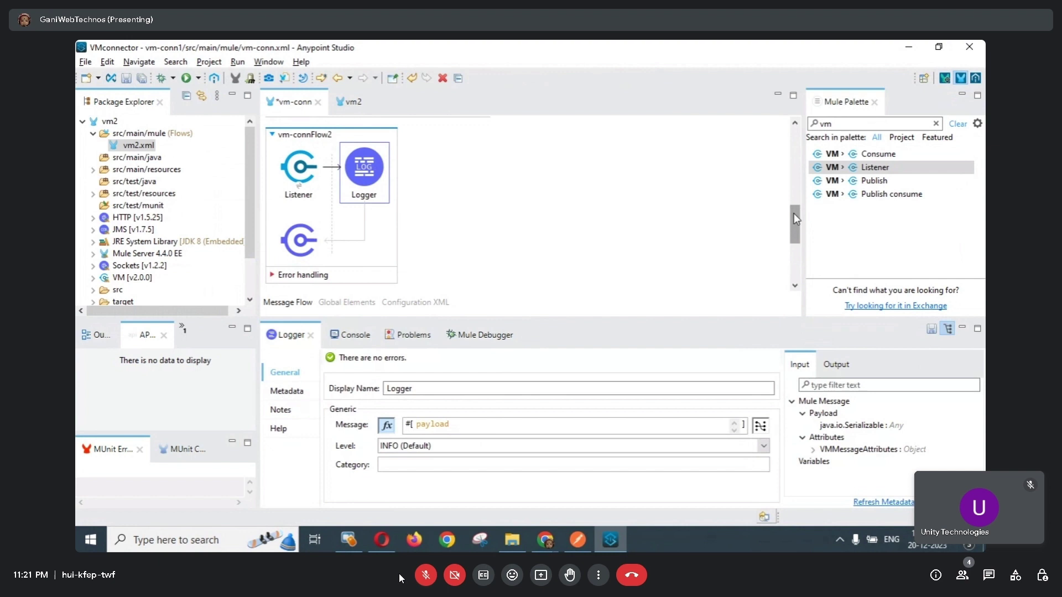
# Examine the HTTP Listener path and the Publish consume queue settings in vm-connFlow3.
pyautogui.moveTo(793, 213); pyautogui.dragTo(800, 252)
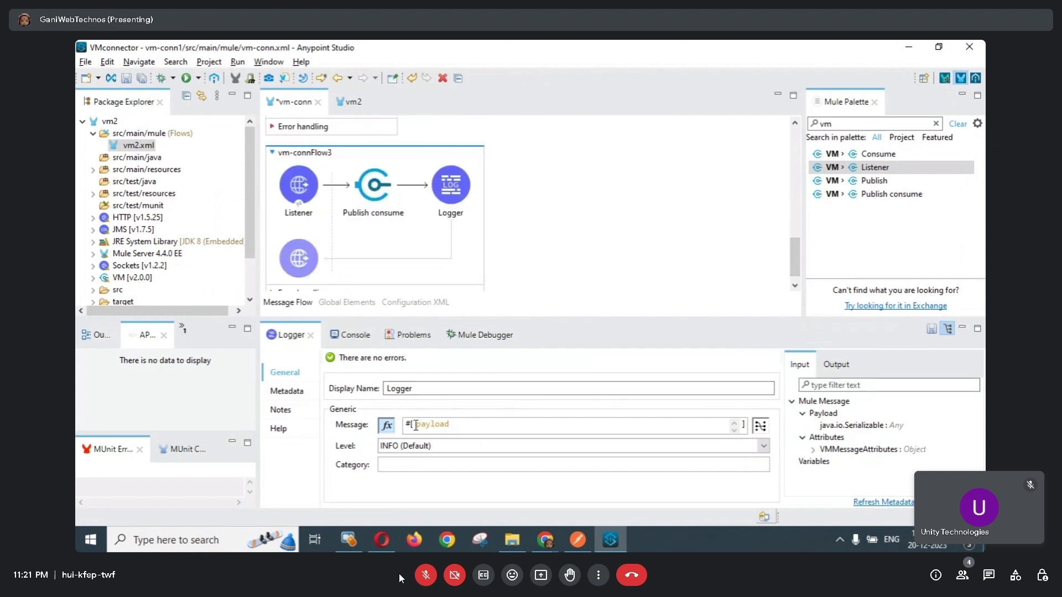
pyautogui.click(299, 202)
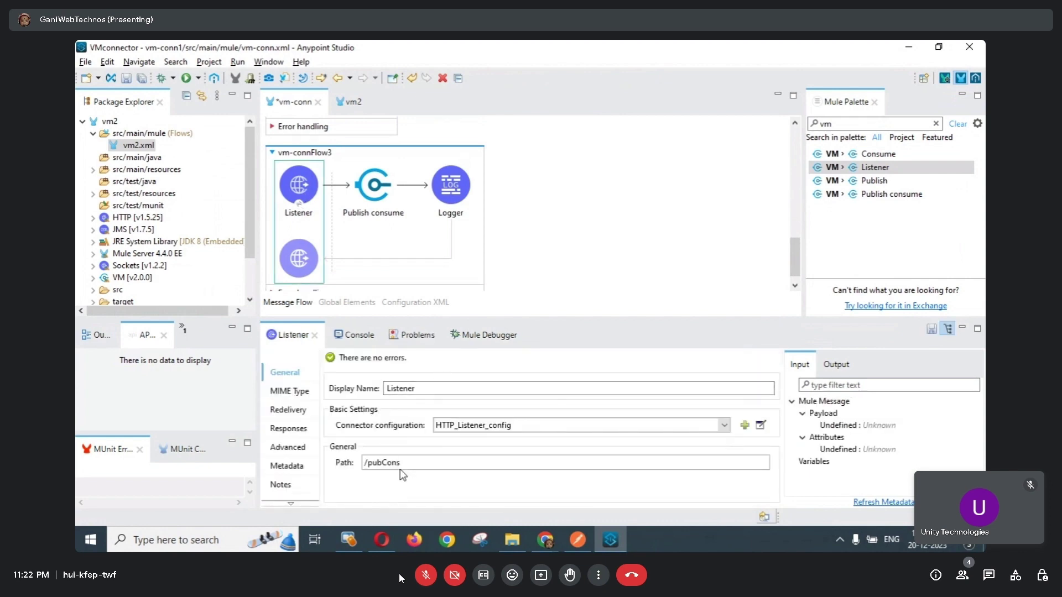
pyautogui.click(383, 183)
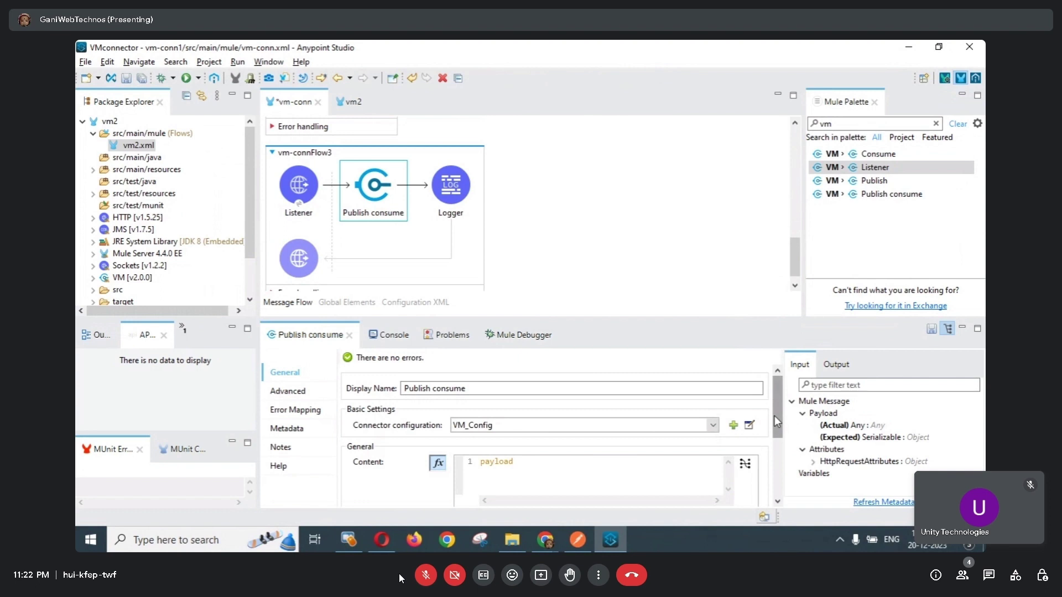
pyautogui.moveTo(774, 416); pyautogui.dragTo(785, 487)
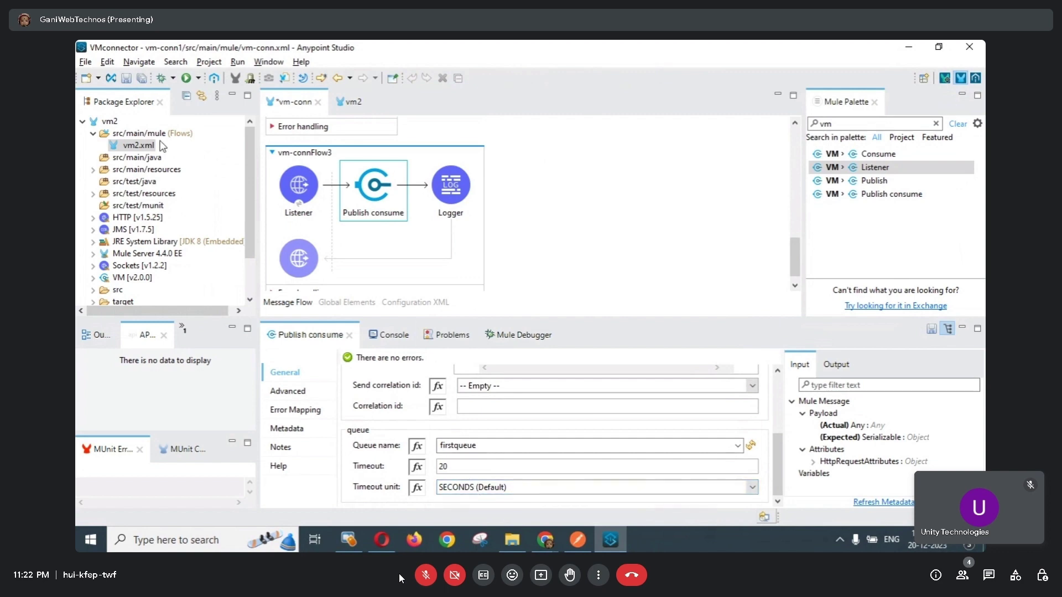
# Save the flow changes and run the vm-conn1 project with a cleared console.
pyautogui.click(142, 79)
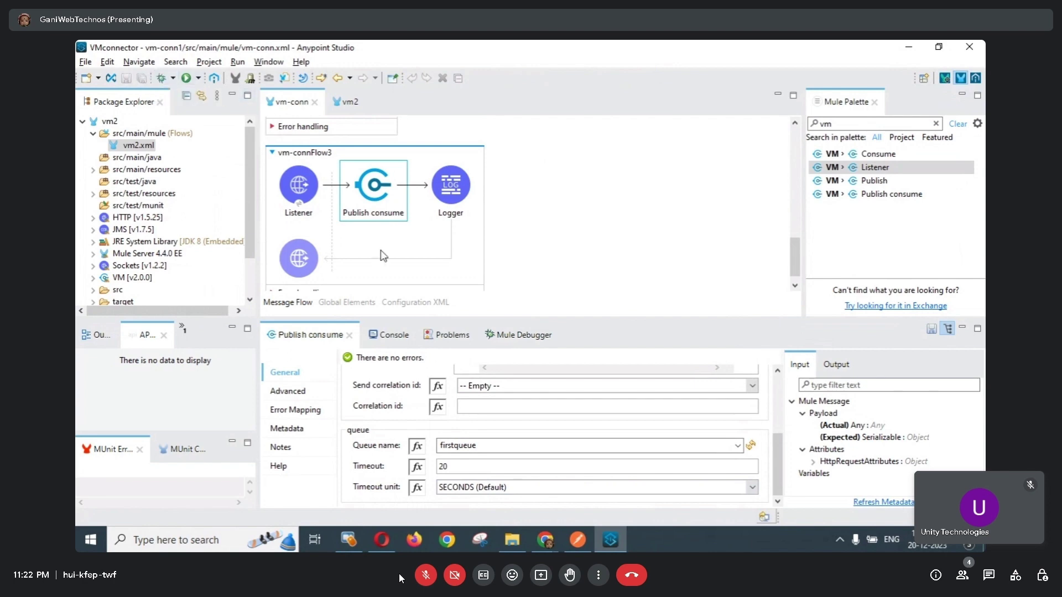
pyautogui.click(395, 338)
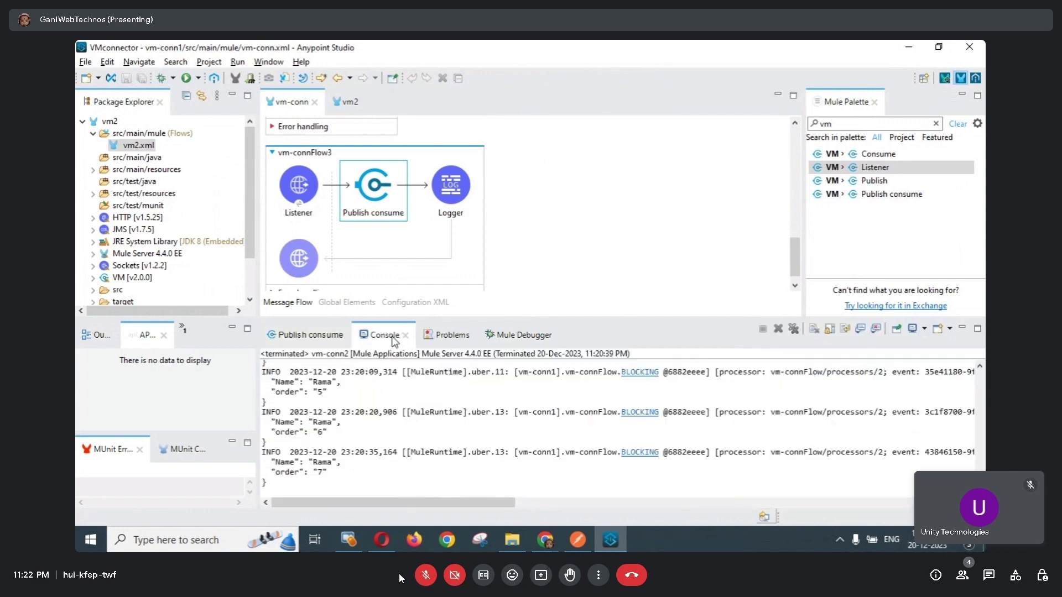
pyautogui.click(814, 328)
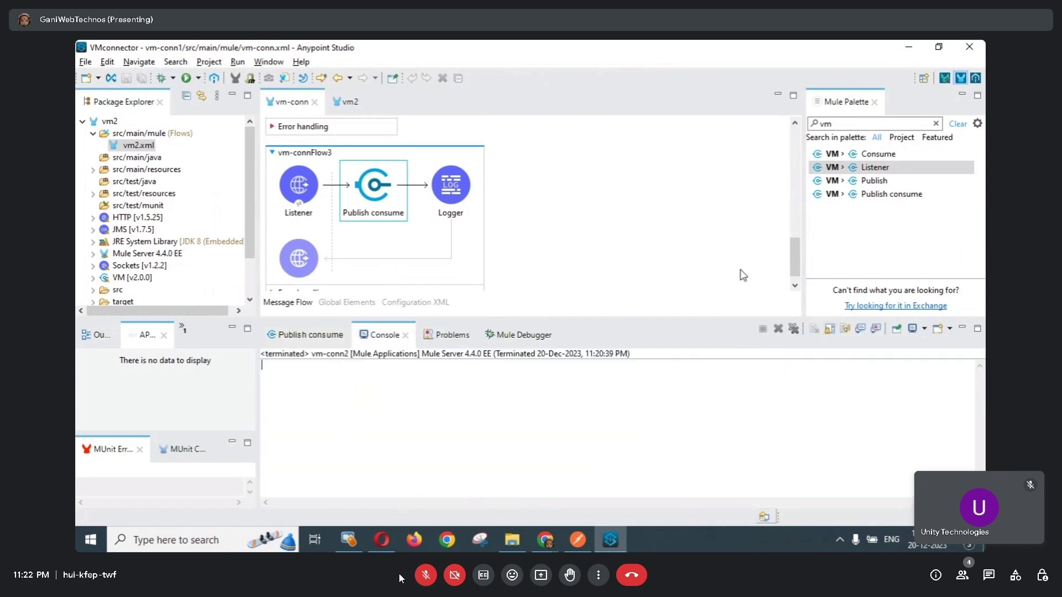
pyautogui.rightClick(595, 181)
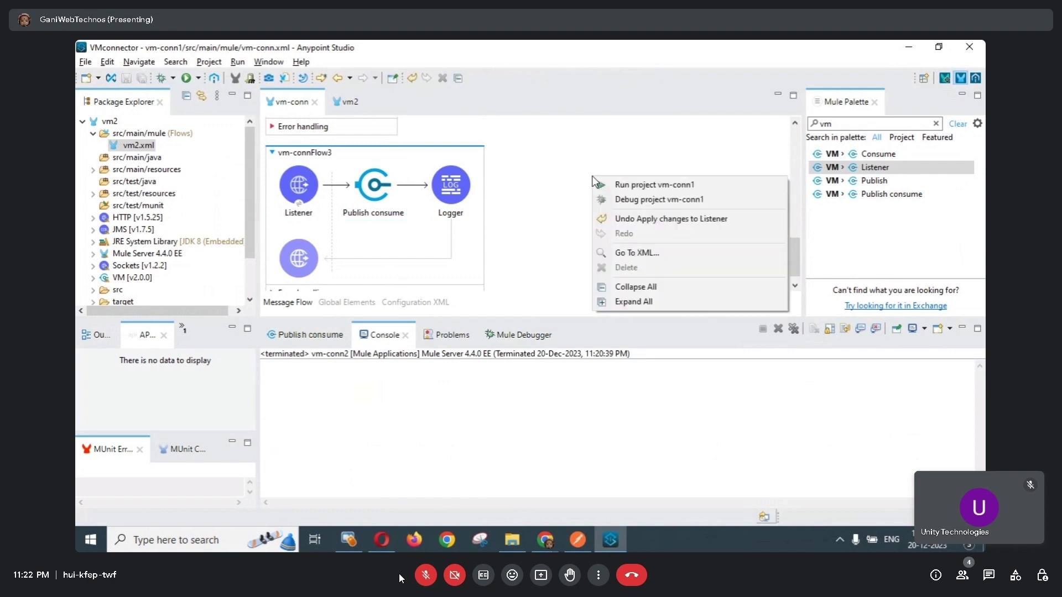
pyautogui.click(629, 187)
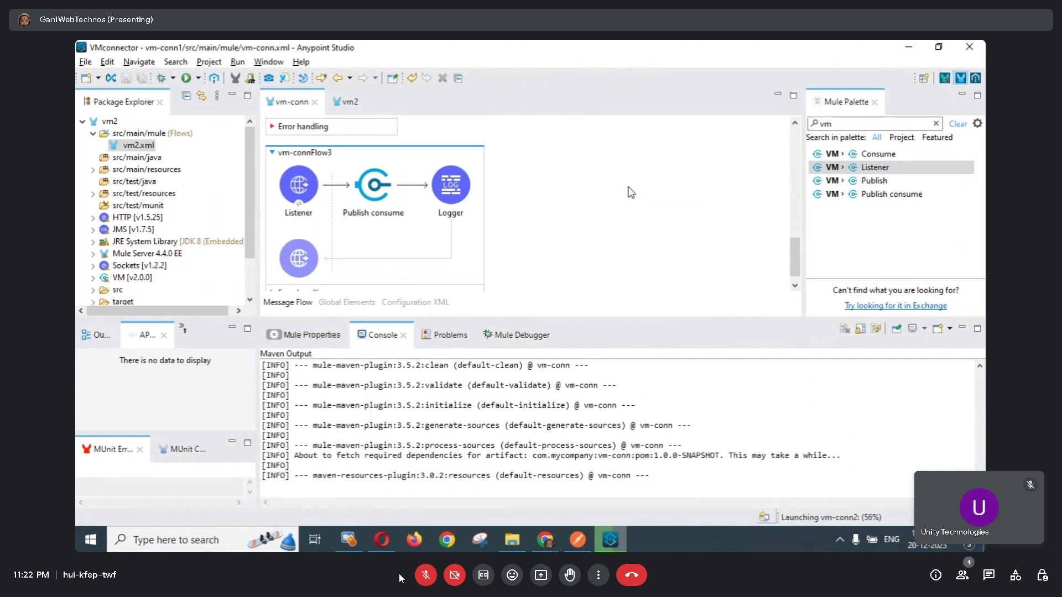
# Switch to Postman and send the publish request to the vmpoc endpoint three times, with order values 7, 8 and 9.
pyautogui.moveTo(575, 543)
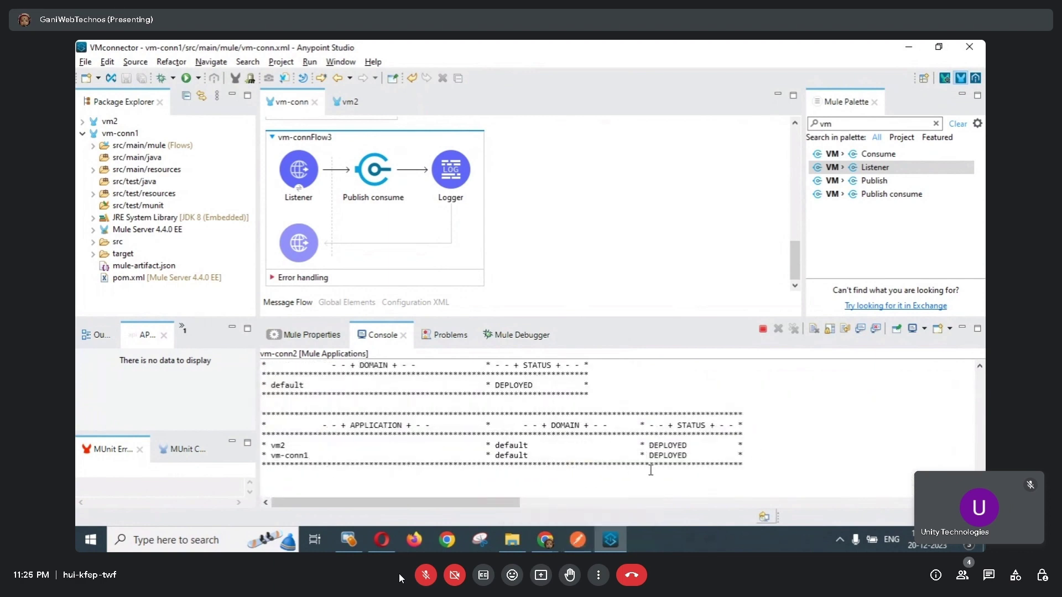
pyautogui.click(579, 538)
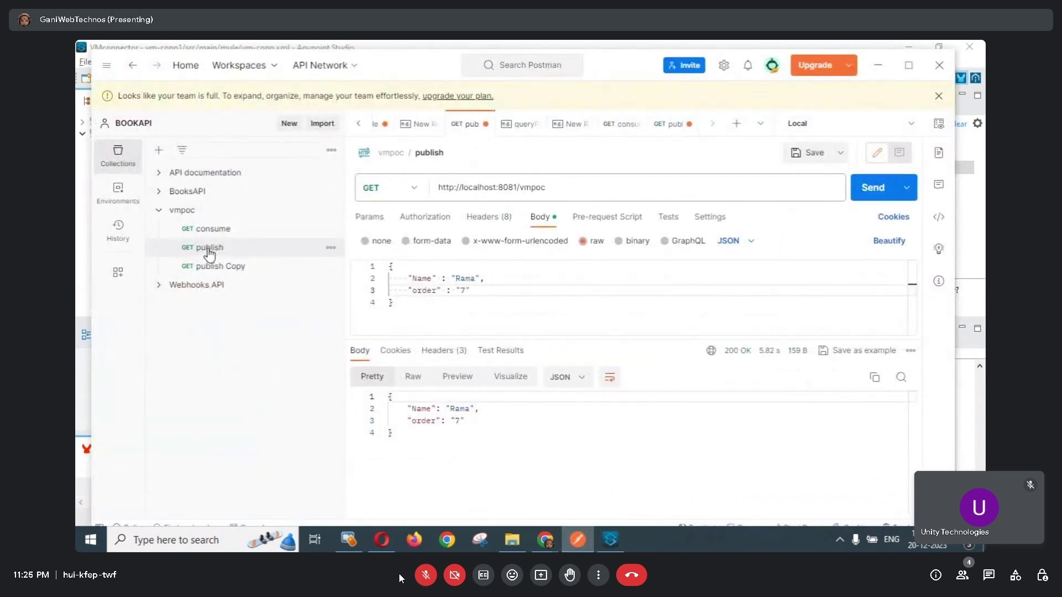
pyautogui.click(867, 194)
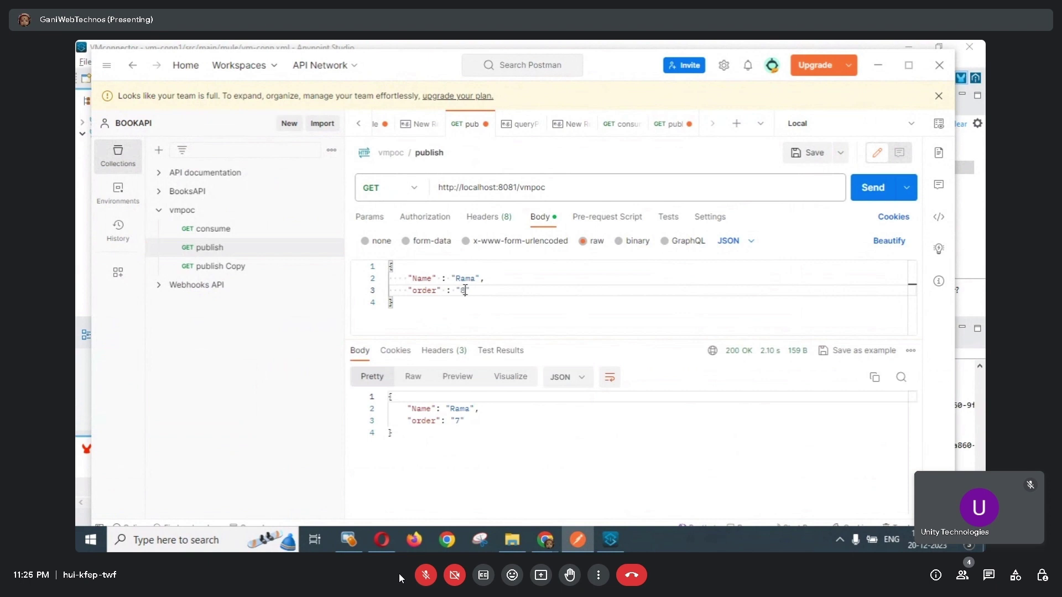
pyautogui.click(857, 191)
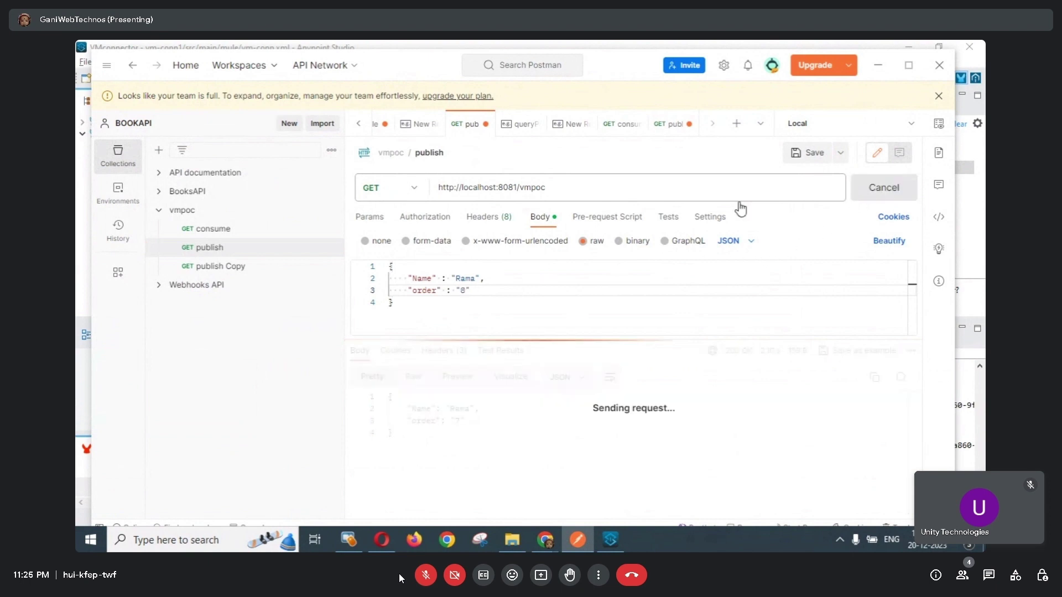
pyautogui.click(465, 291)
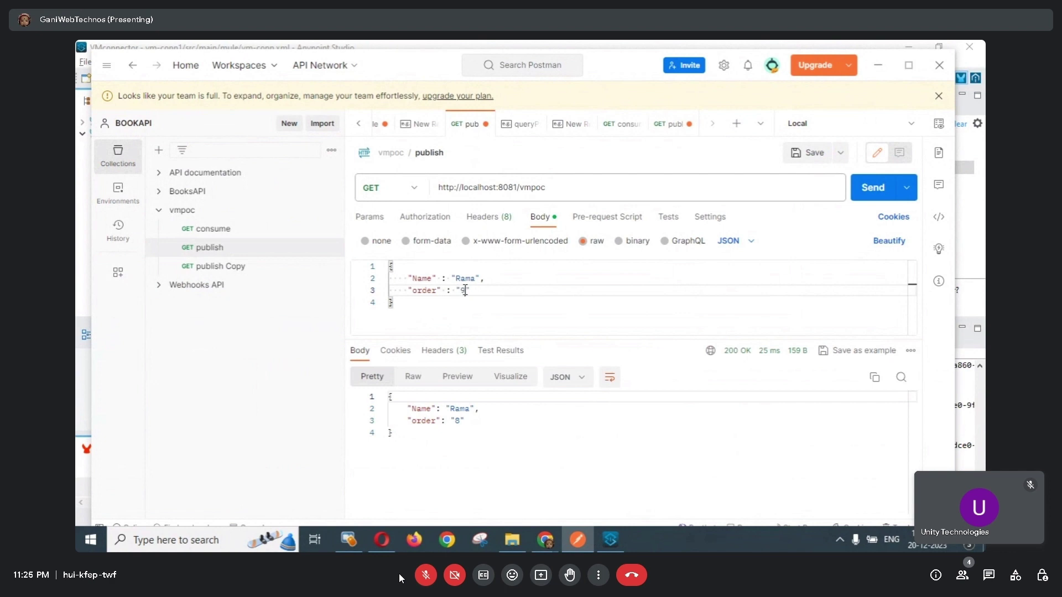
pyautogui.click(861, 196)
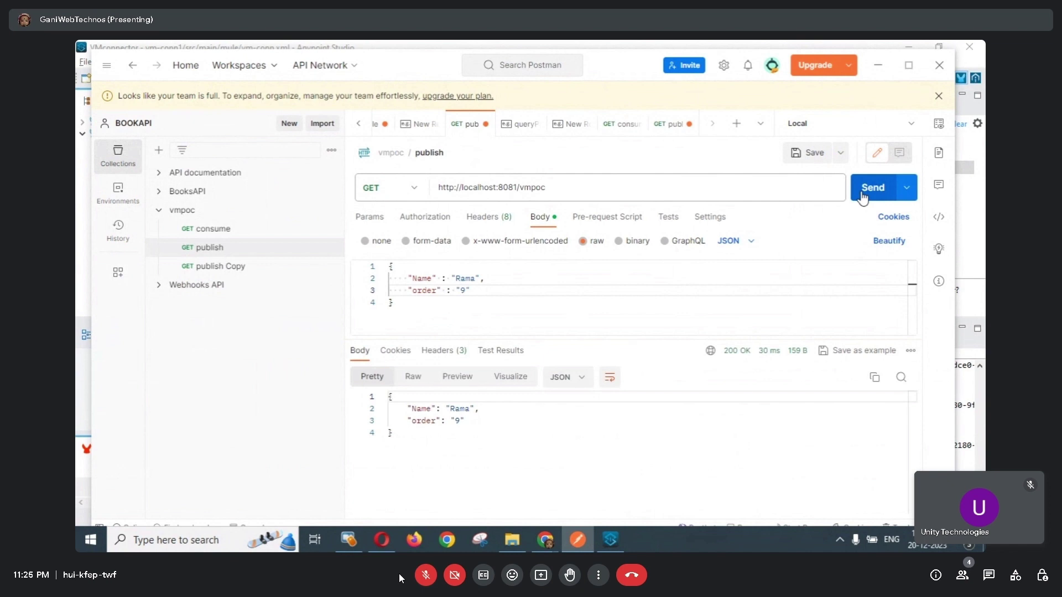
# Open the publish Copy request for the pubCons endpoint and send it twice with order value 2.
pyautogui.click(217, 267)
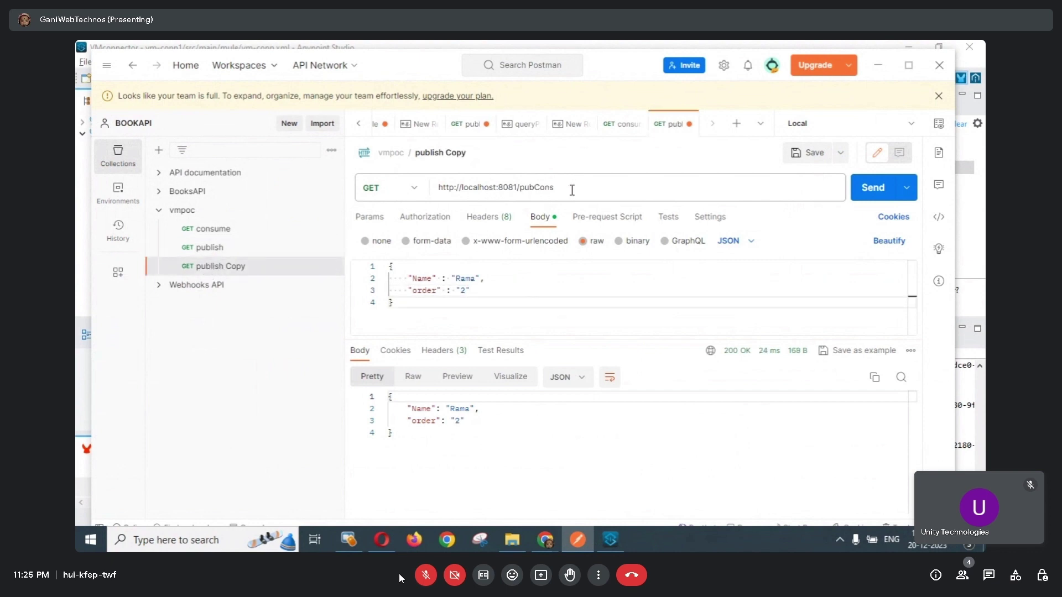
pyautogui.click(872, 191)
pyautogui.click(873, 191)
# Send the publish Copy request with the order value set to 3, and again with it set to 4.
pyautogui.click(466, 288)
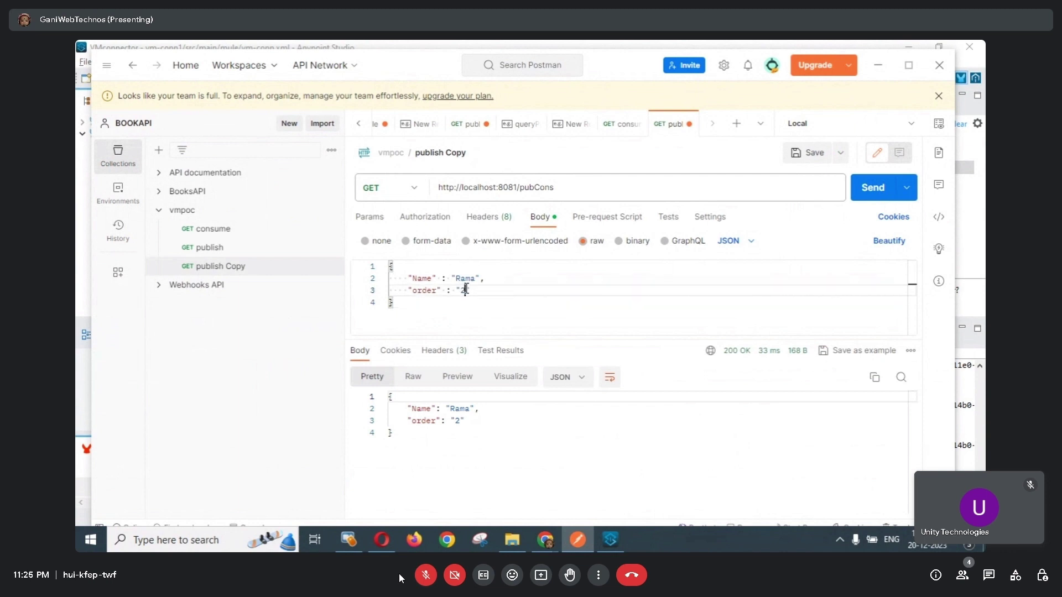
pyautogui.press('BackSpace')
pyautogui.click(874, 189)
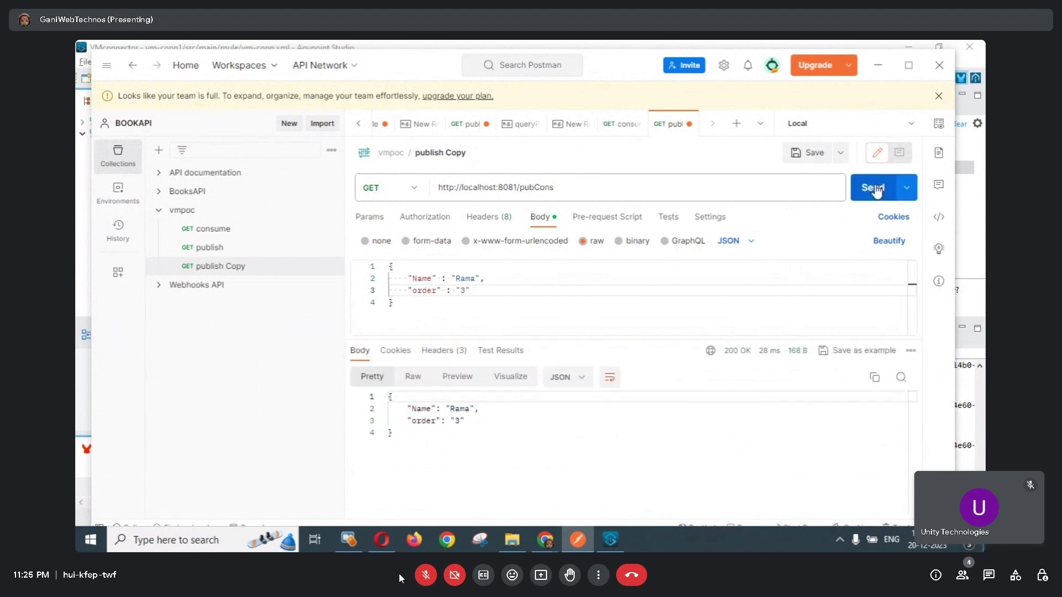
pyautogui.click(469, 293)
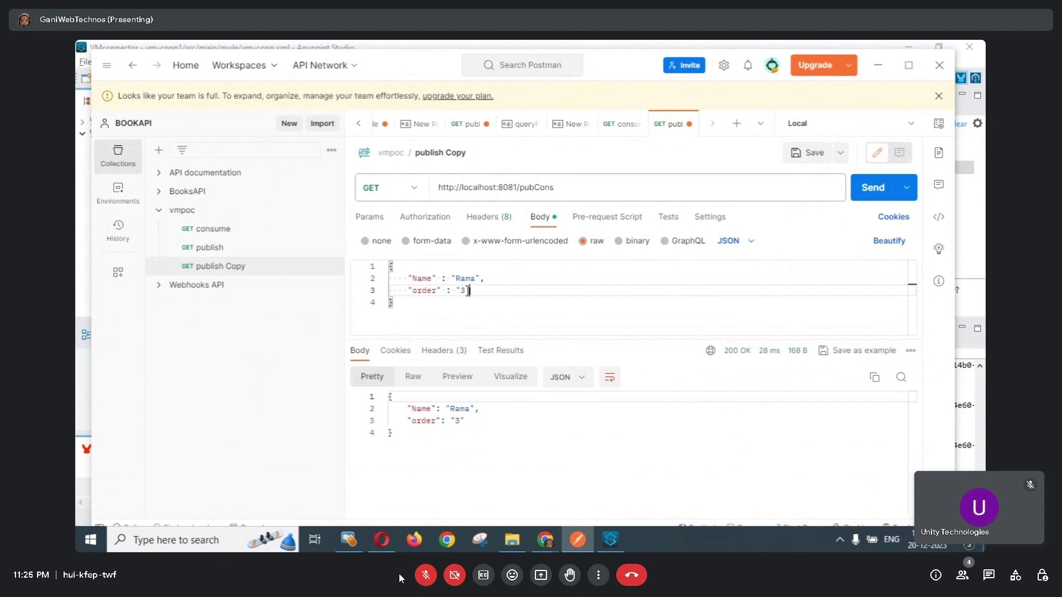
pyautogui.doubleClick(466, 291)
pyautogui.press('BackSpace')
pyautogui.click(878, 198)
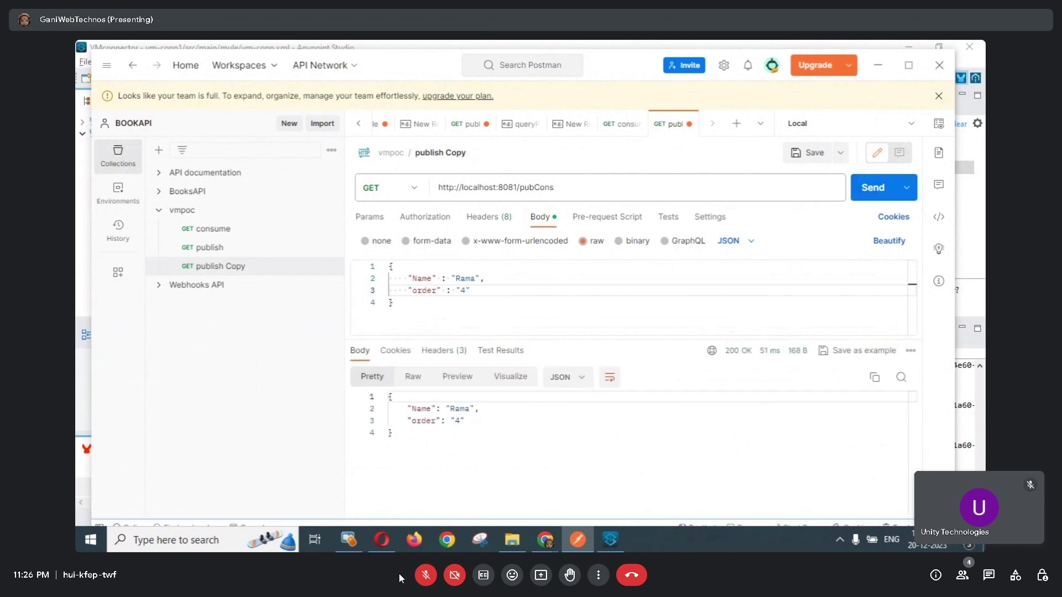
# Switch to Anypoint Studio and examine the console log entries of vm-connFlow2 and vm-connFlow3 for the sent orders.
pyautogui.click(614, 539)
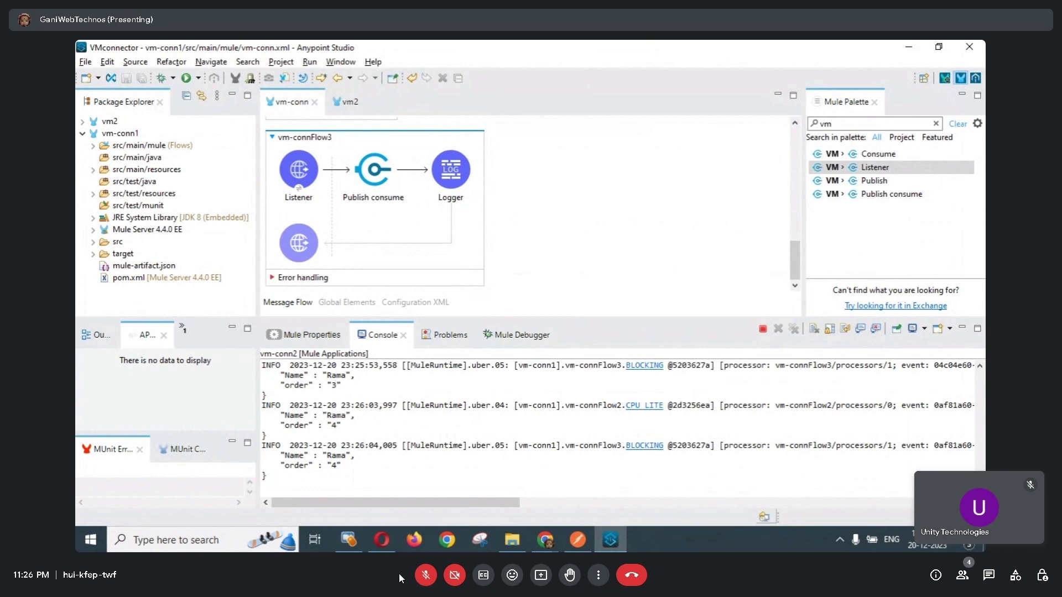
pyautogui.moveTo(980, 484); pyautogui.dragTo(980, 467)
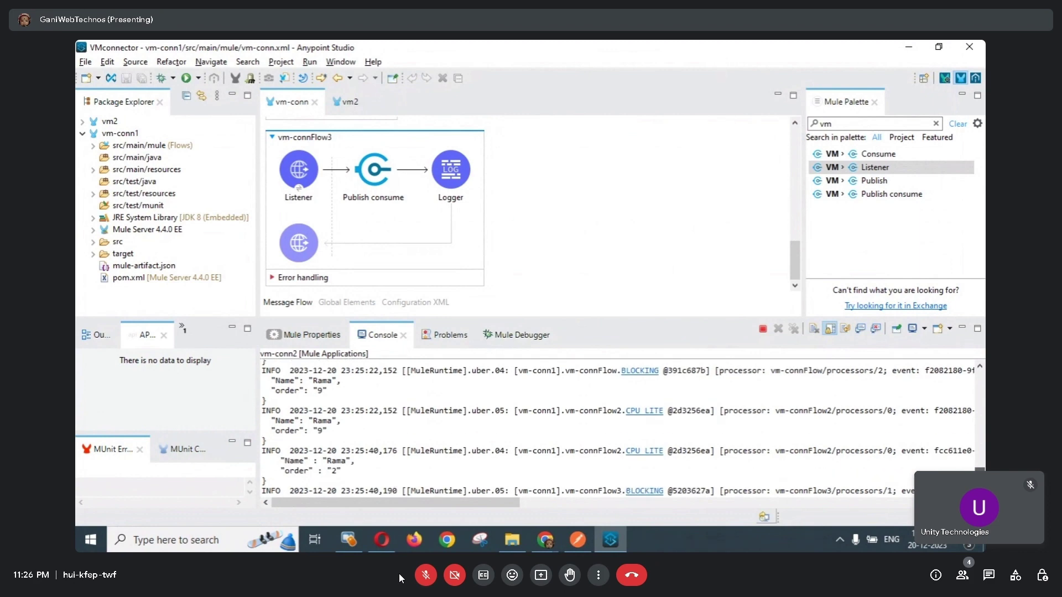
pyautogui.click(508, 395)
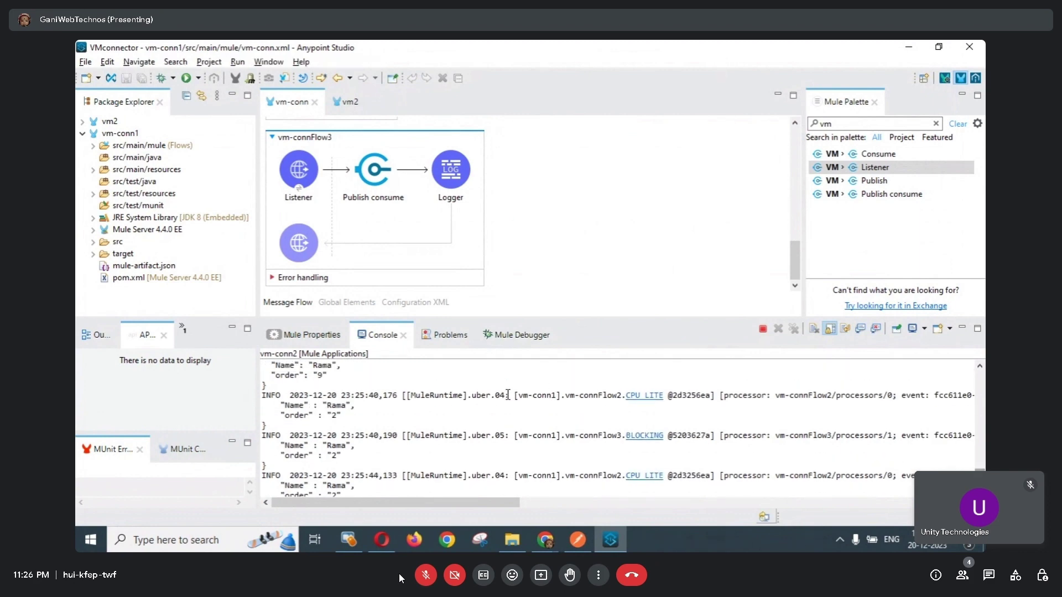
pyautogui.moveTo(263, 394); pyautogui.dragTo(286, 456)
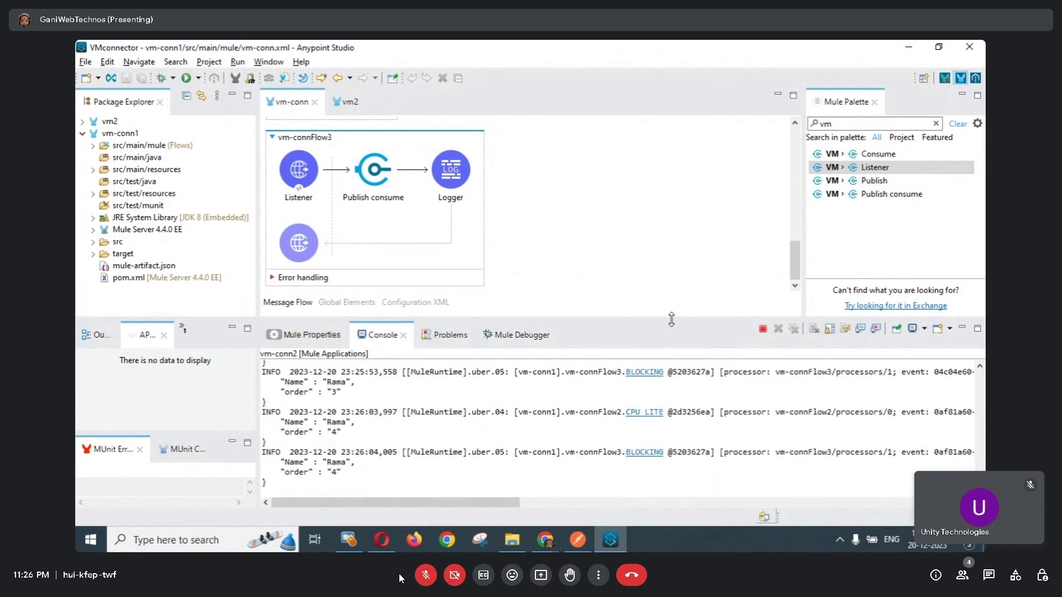
# Review all flows in the vm-conn file from vm-connFlow through the Publish consume component in vm-connFlow3.
pyautogui.click(363, 173)
pyautogui.moveTo(789, 260); pyautogui.dragTo(795, 140)
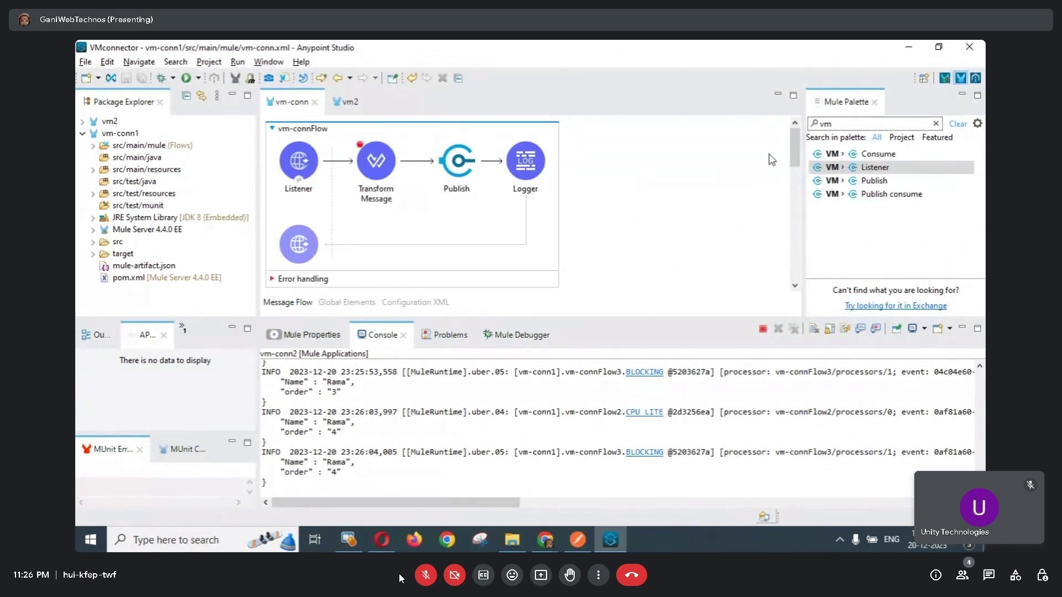
pyautogui.moveTo(792, 149); pyautogui.dragTo(795, 182)
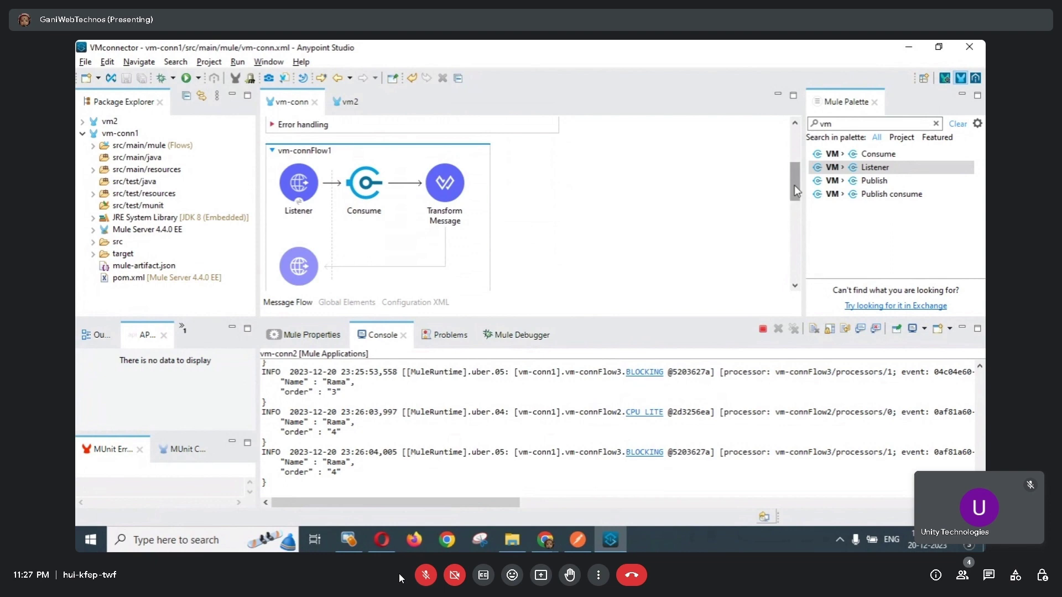
pyautogui.moveTo(794, 190); pyautogui.dragTo(794, 232)
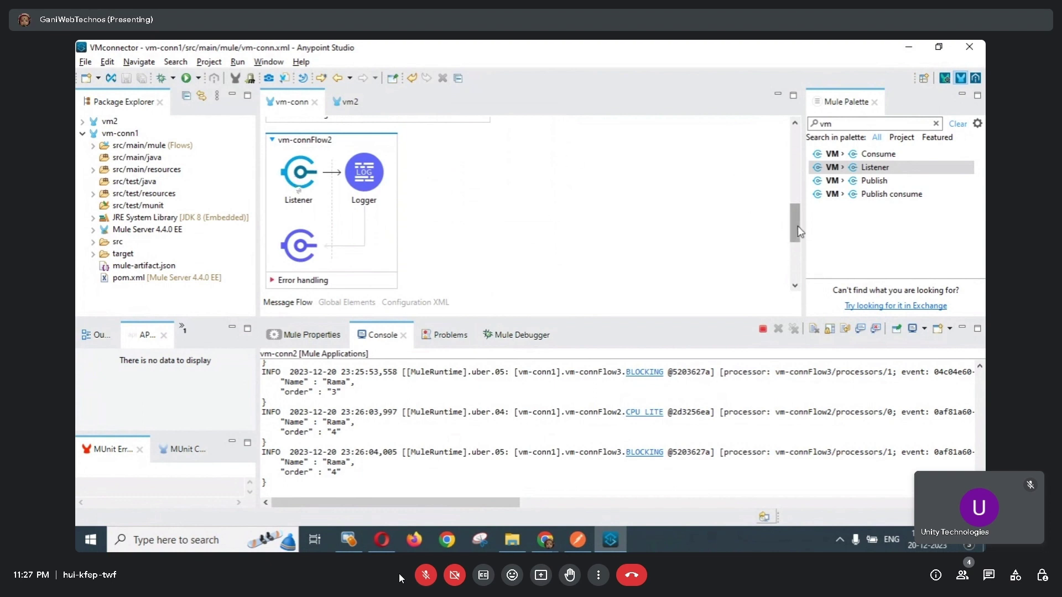
pyautogui.moveTo(798, 231); pyautogui.dragTo(798, 268)
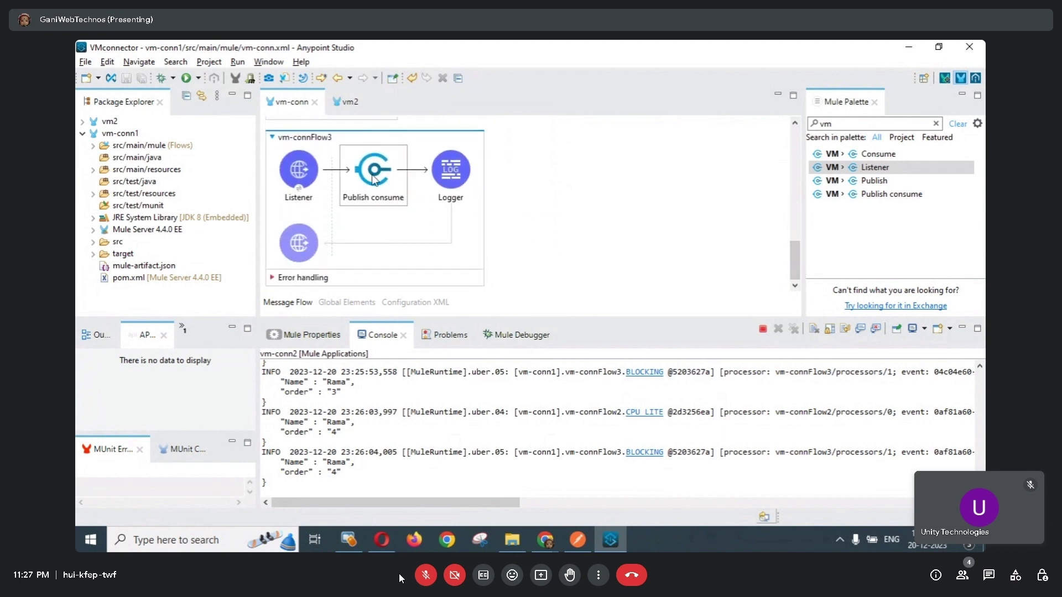